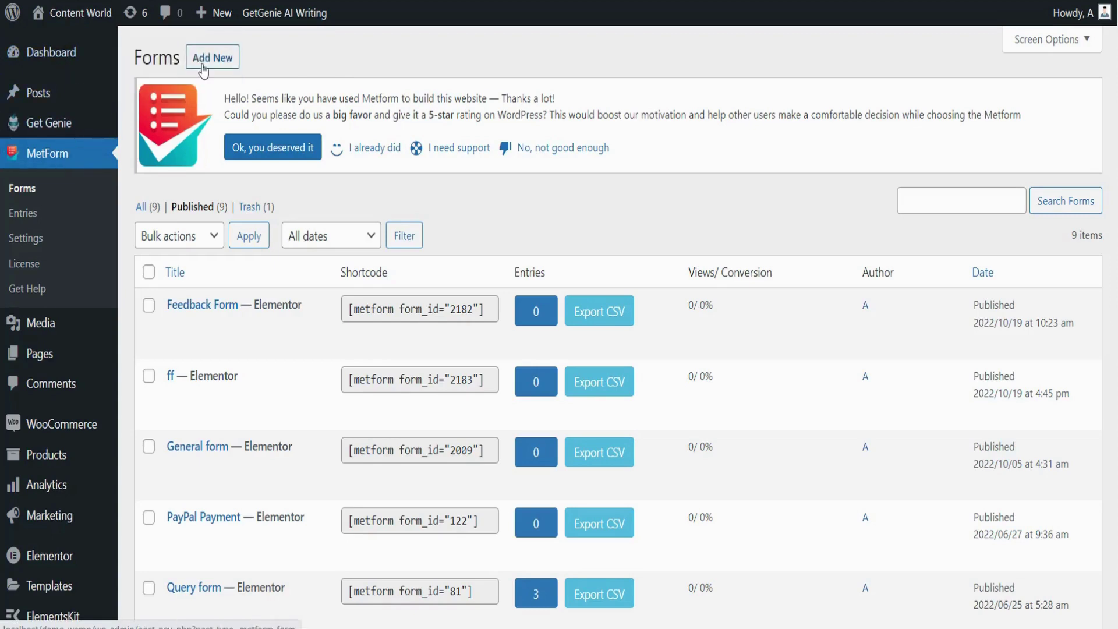
Step: Add a new MetForm General Form and name it 'Log in'
click(210, 59)
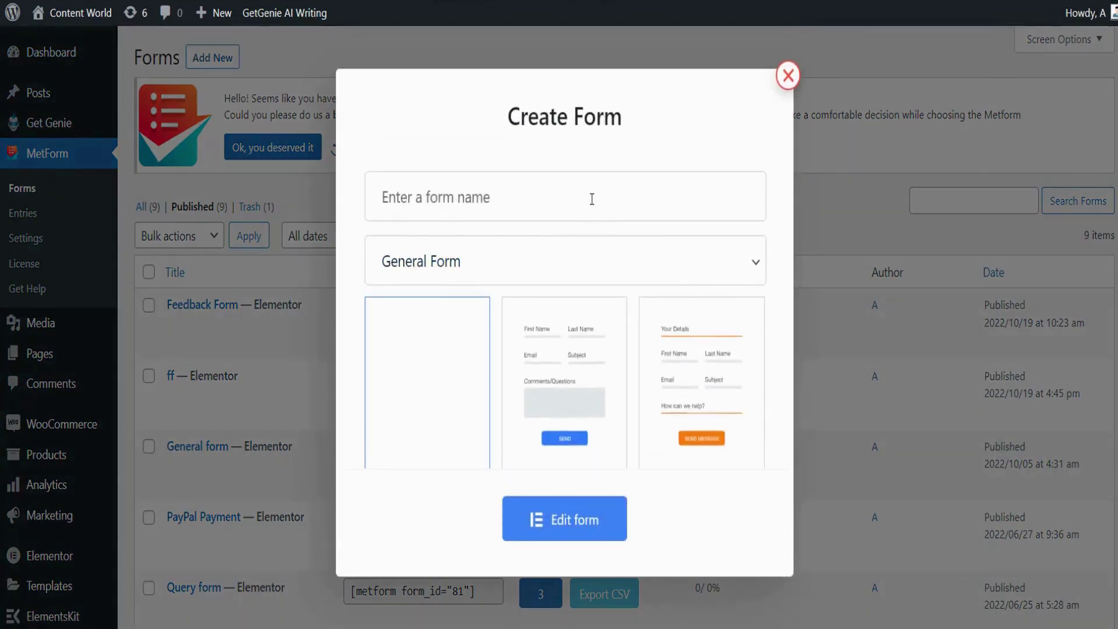
click(591, 199)
text(Lo)
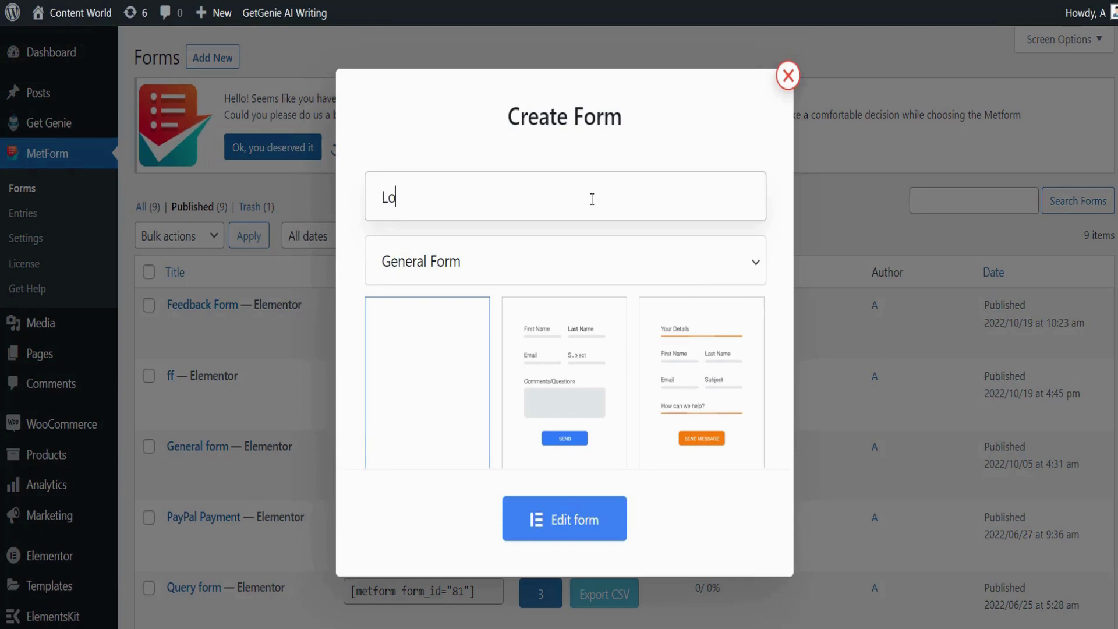
text(g in)
Step: Open the Log in form in Elementor and add two Text fields, User Name and User Password
click(589, 517)
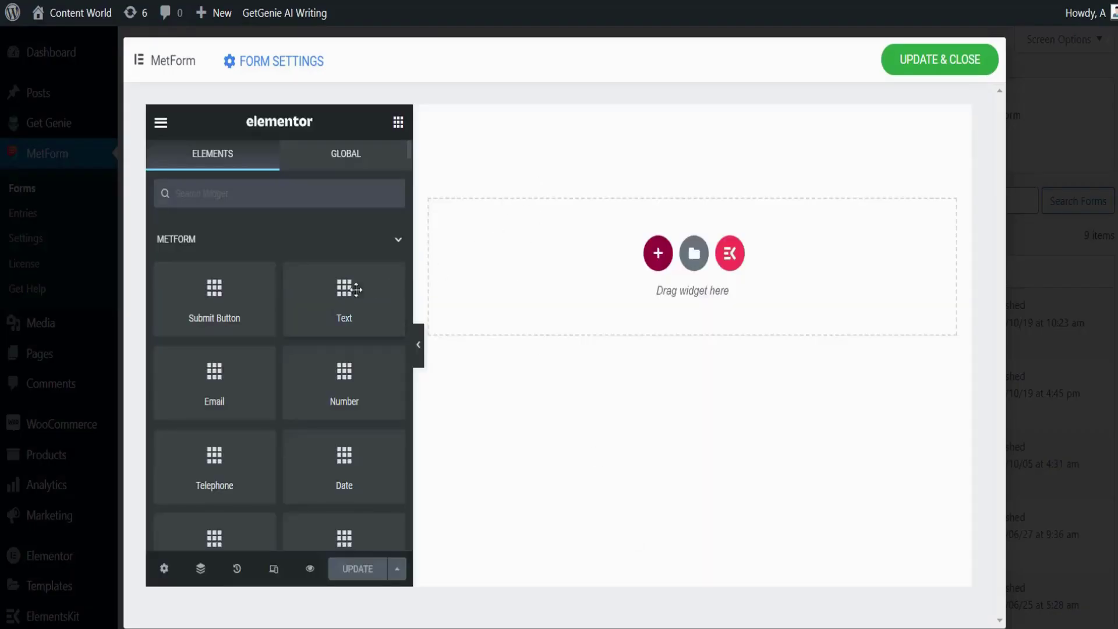
mouse_move(350, 289)
mouse_down()
mouse_move(636, 265)
mouse_move(524, 319)
mouse_up()
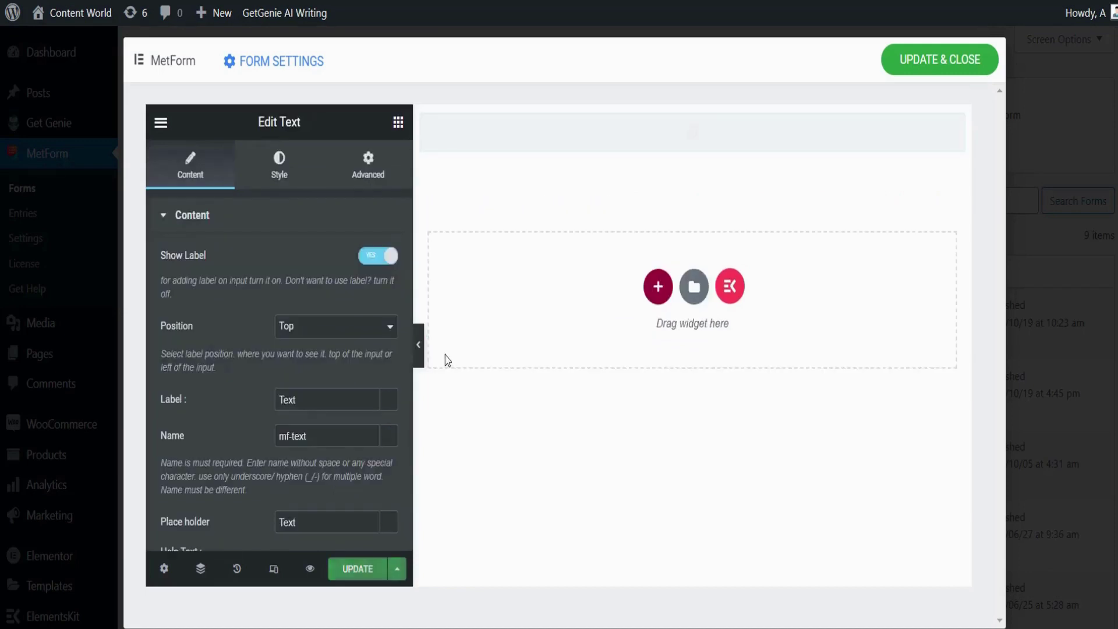
click(398, 124)
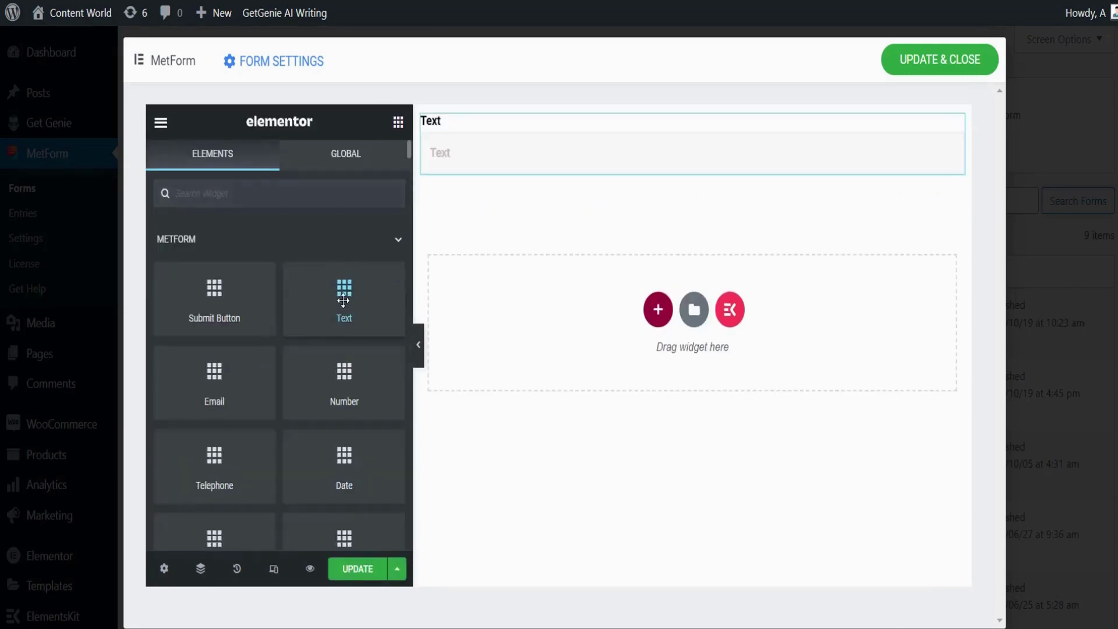
mouse_move(344, 289)
mouse_down()
mouse_move(653, 324)
mouse_move(489, 235)
mouse_up()
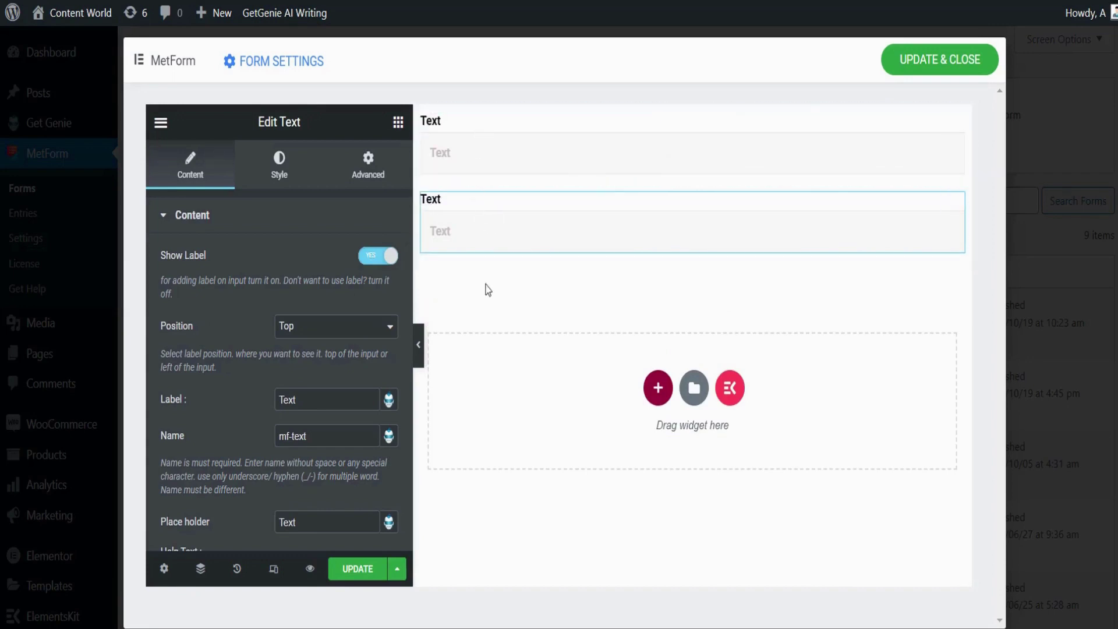
mouse_move(497, 231)
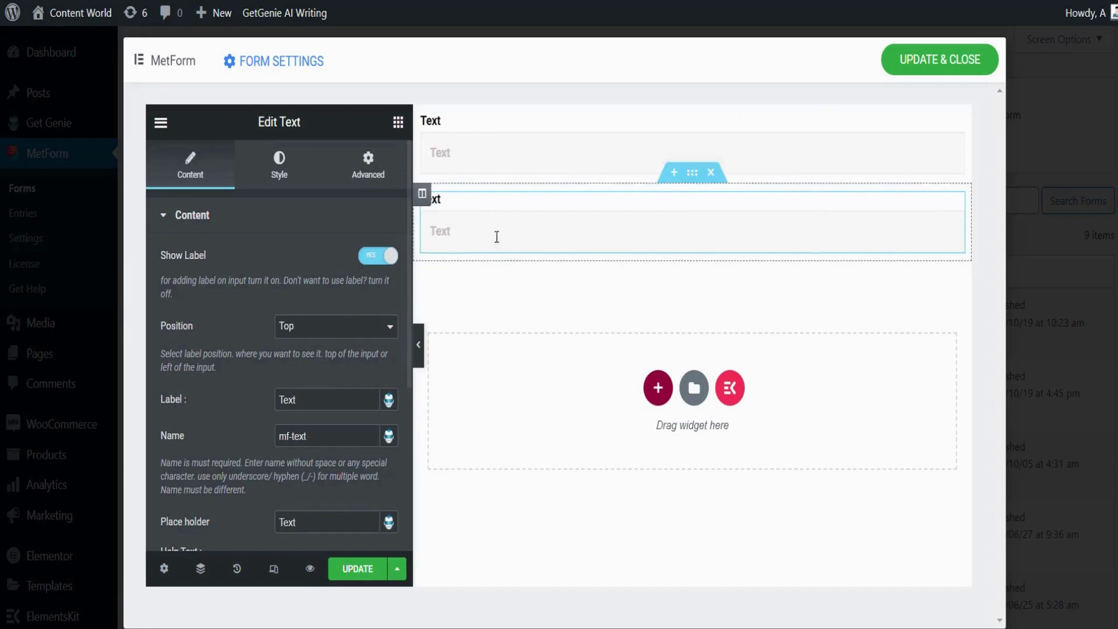
scroll(327, 343, down, 4)
scroll(327, 344, up, 4)
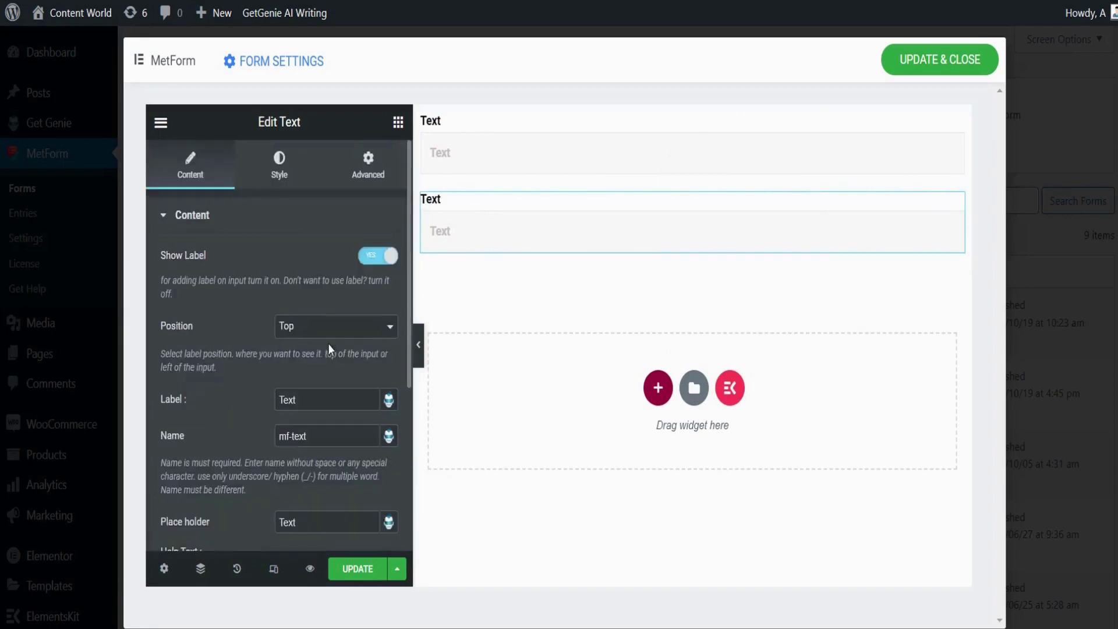
click(280, 166)
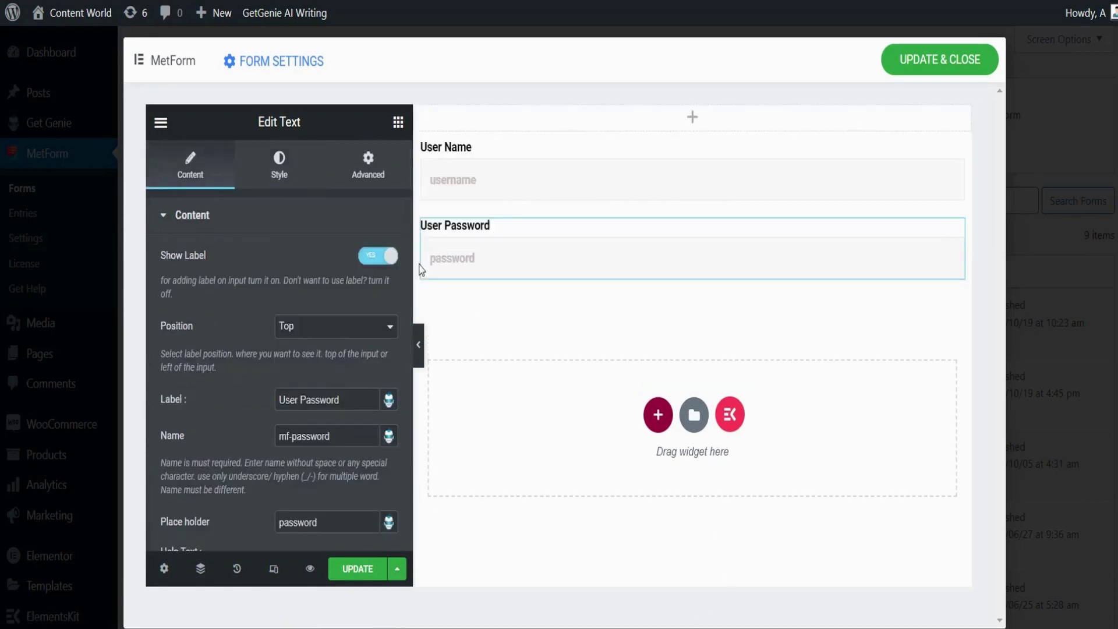
Step: Add a submit button labelled 'Log in', save the form, and open its Form Settings
click(398, 122)
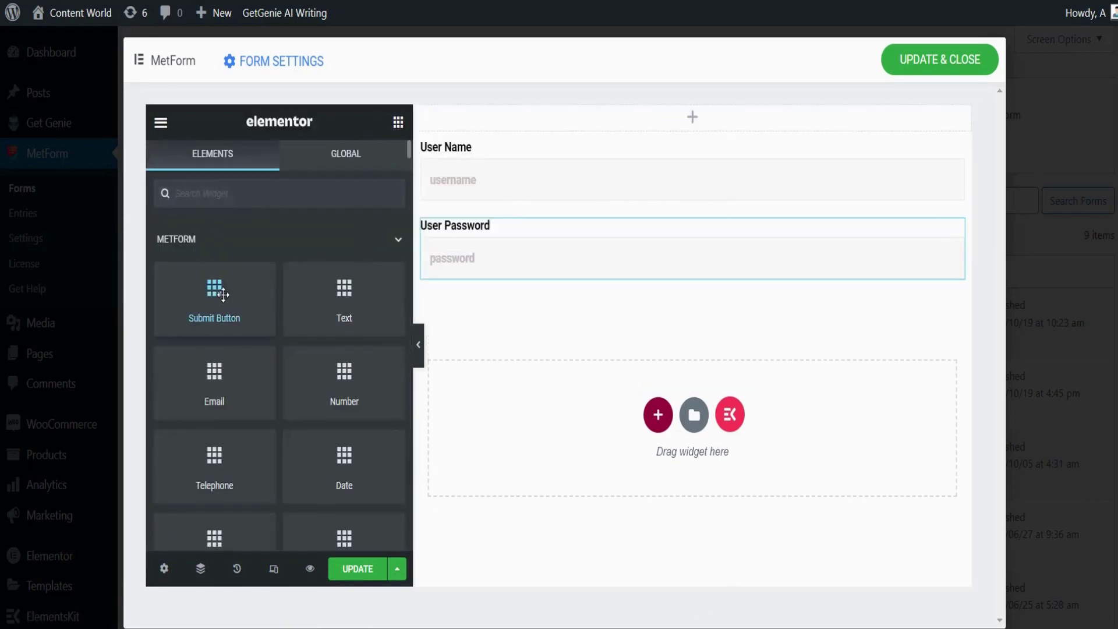
drag(215, 291, 664, 381)
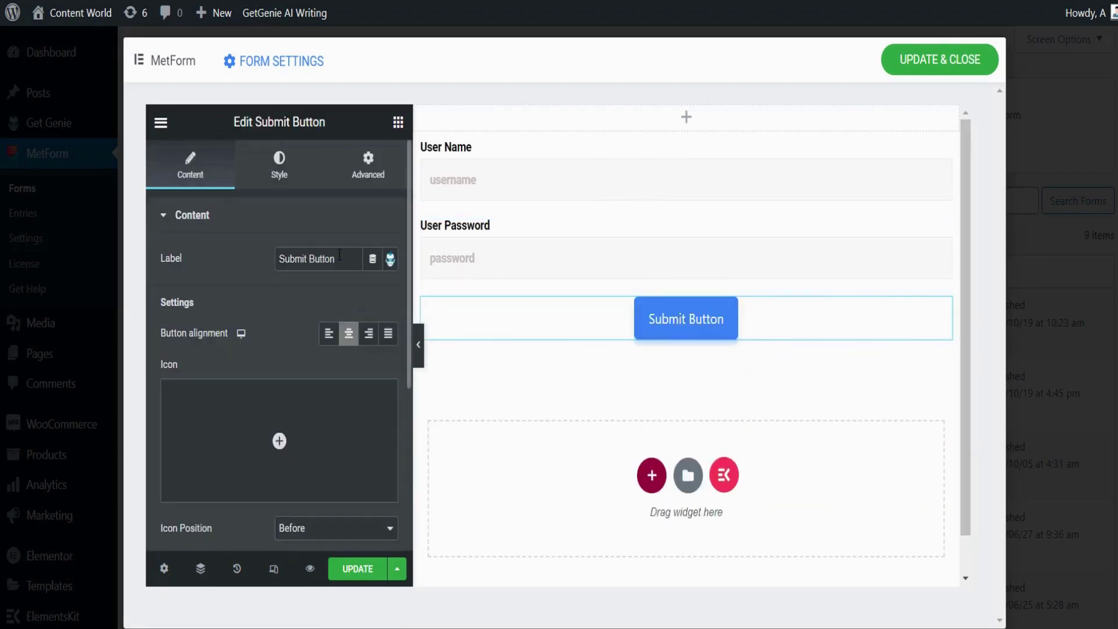
drag(346, 259, 253, 266)
text(Log)
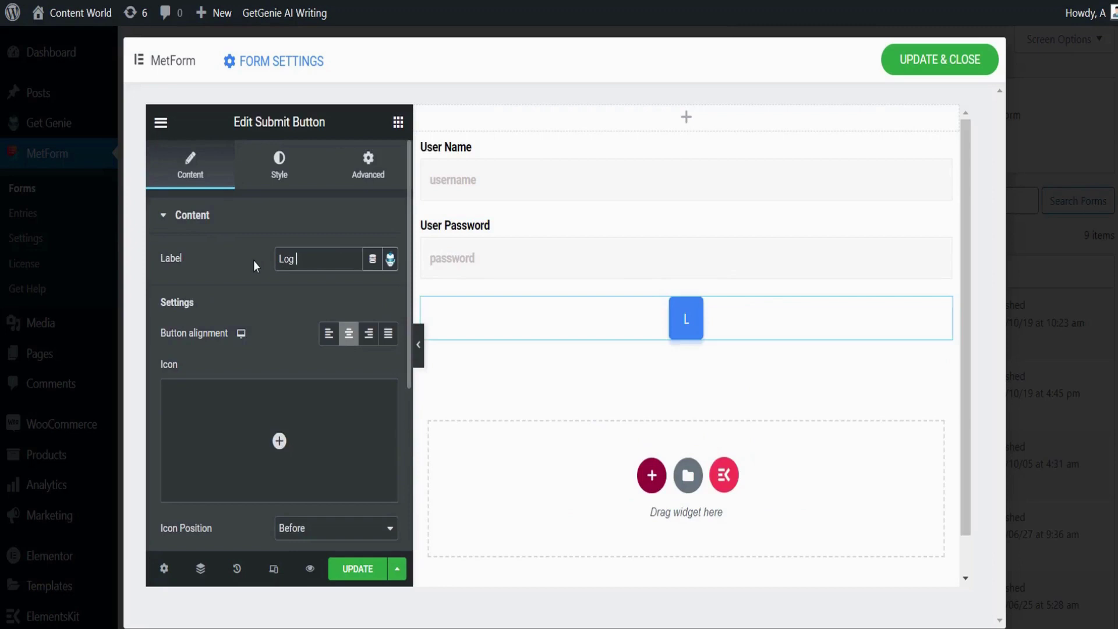
text( in)
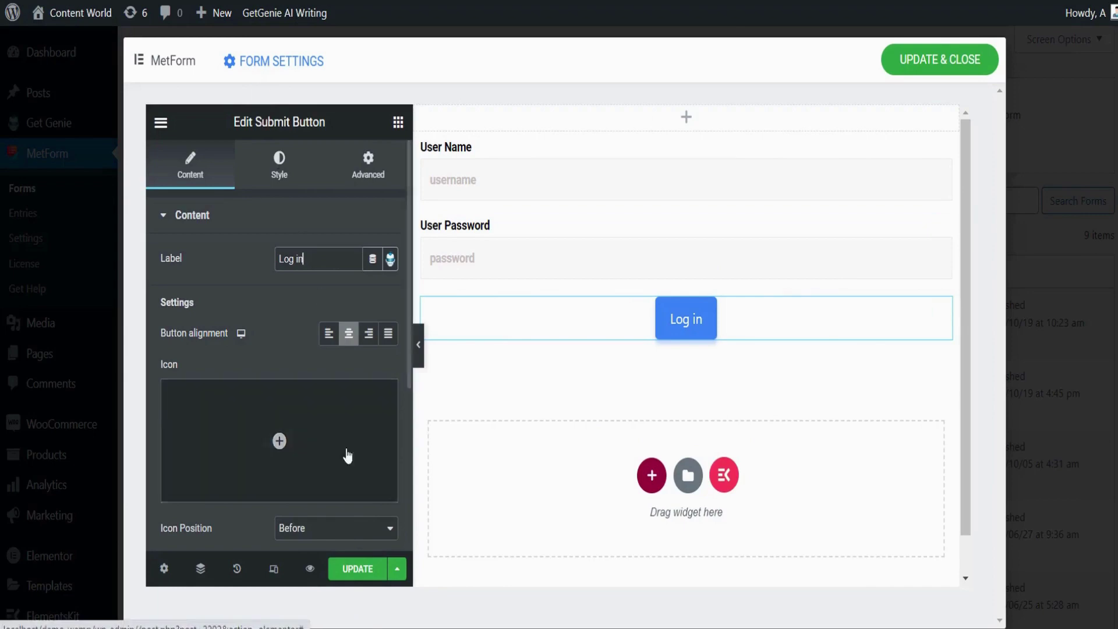
click(361, 569)
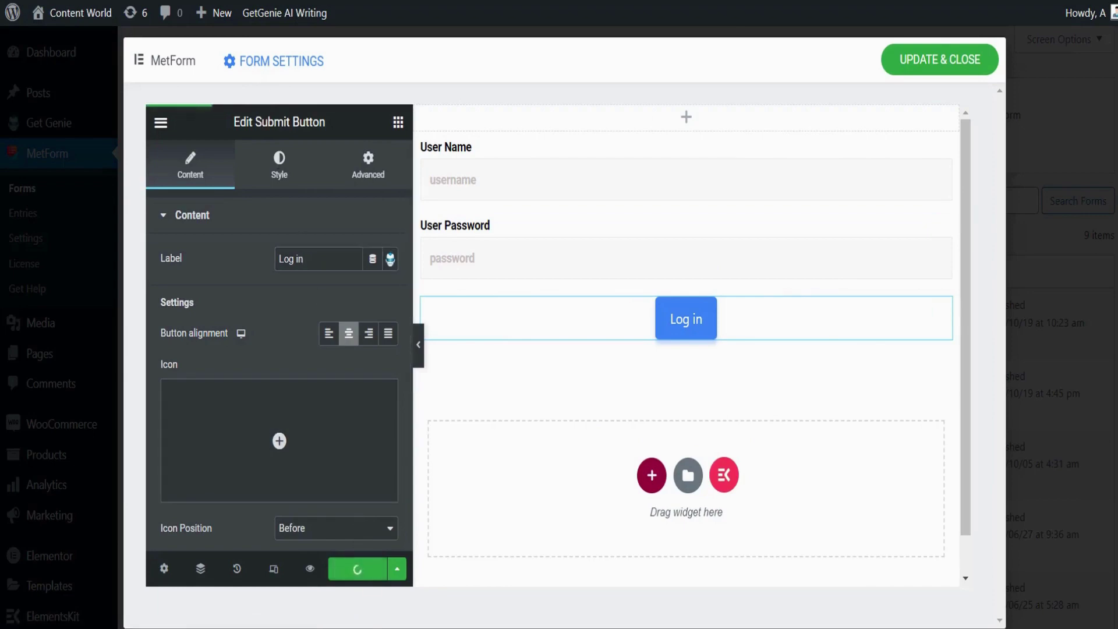
click(249, 61)
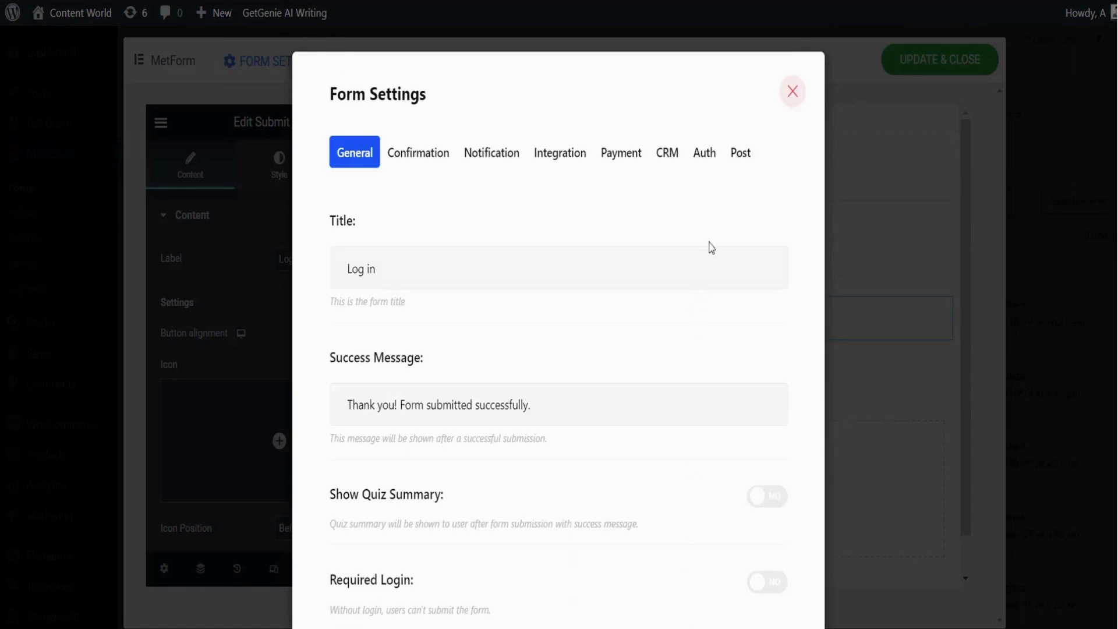
Step: In the Auth settings, enable Login and map the password to the User Password field
click(704, 163)
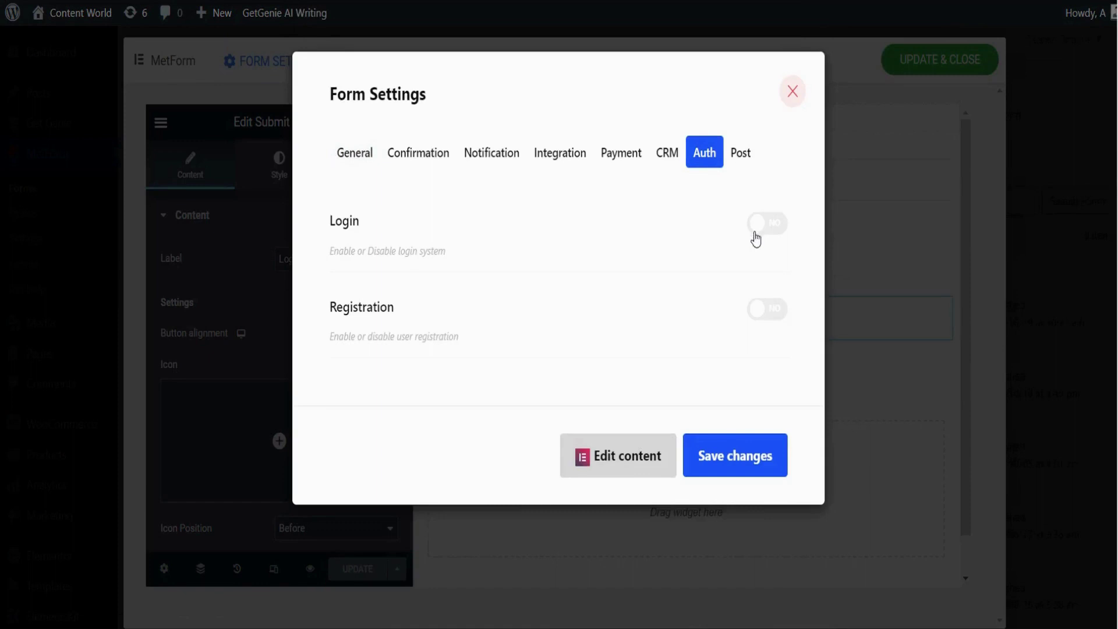
click(774, 225)
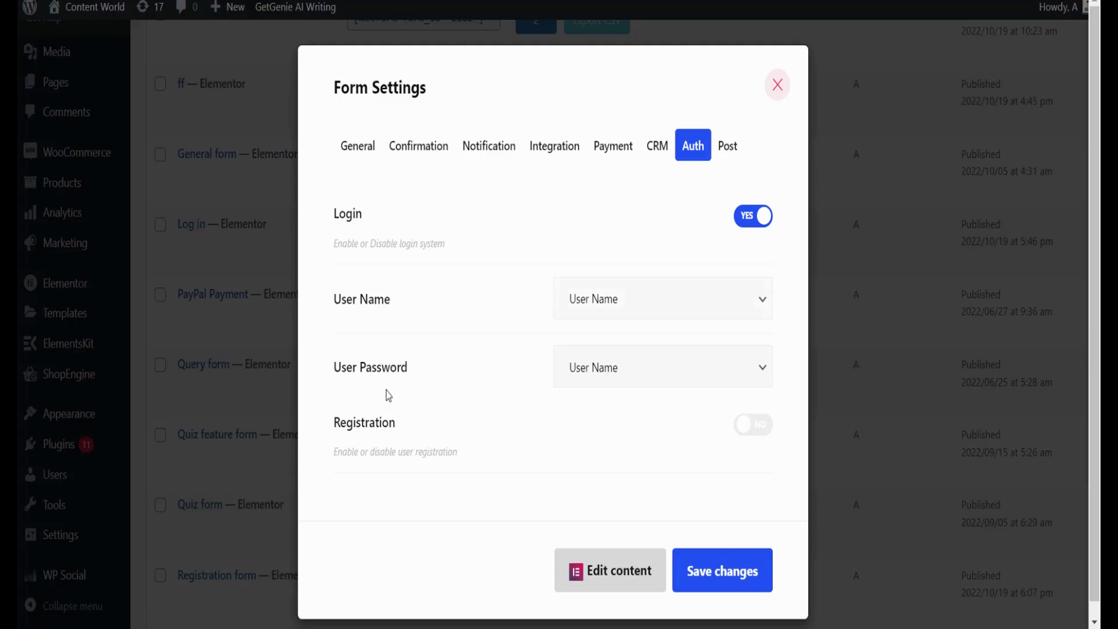
click(595, 360)
click(600, 414)
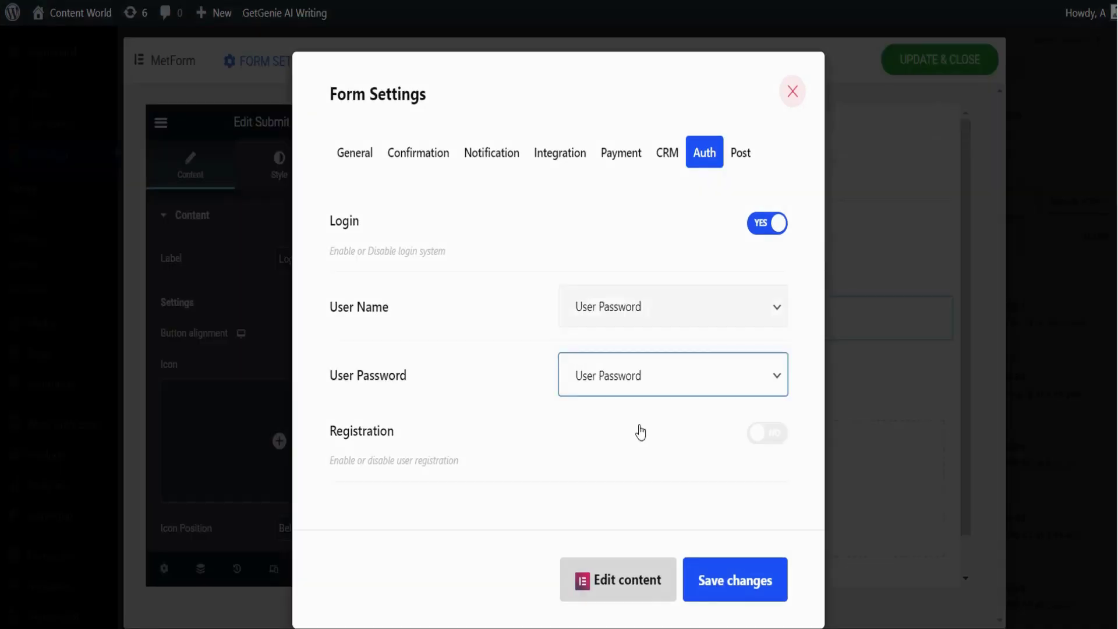
click(356, 156)
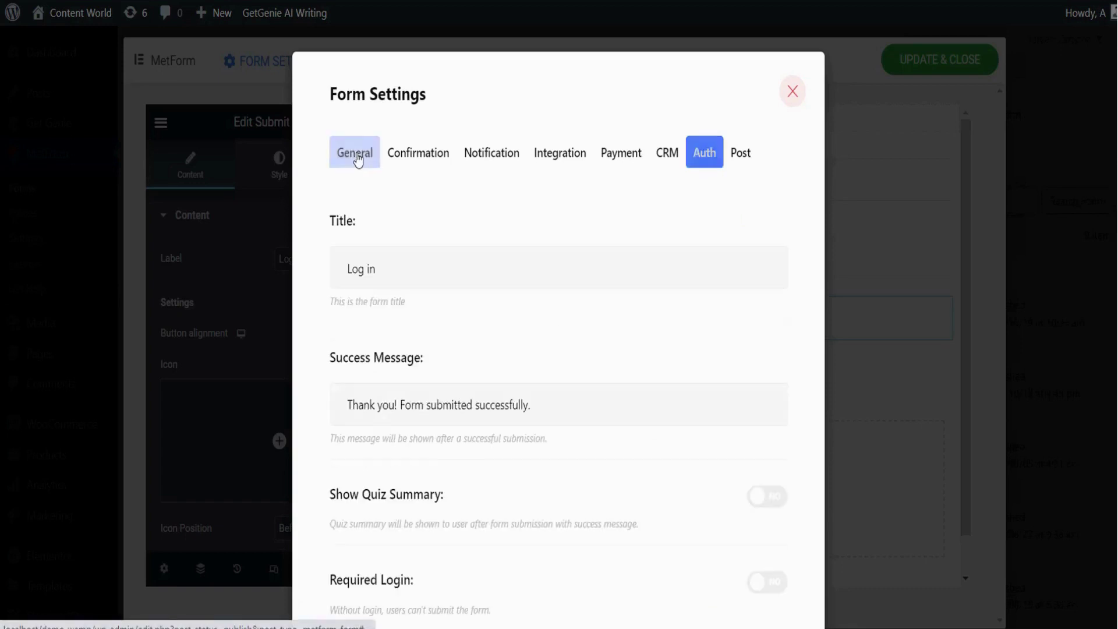
triple_click(397, 266)
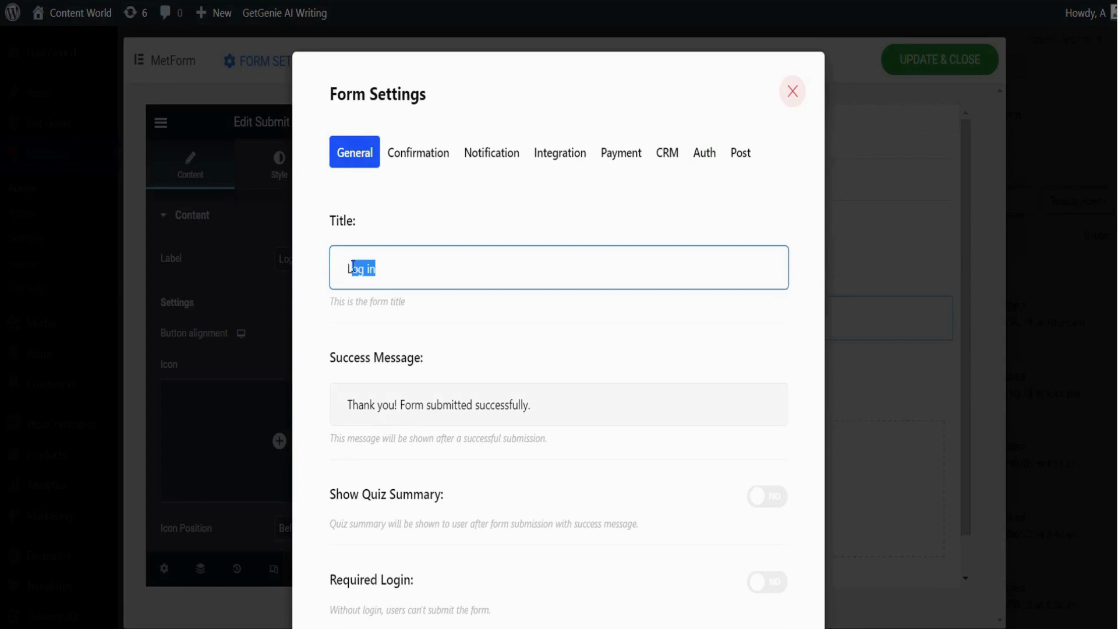
click(434, 301)
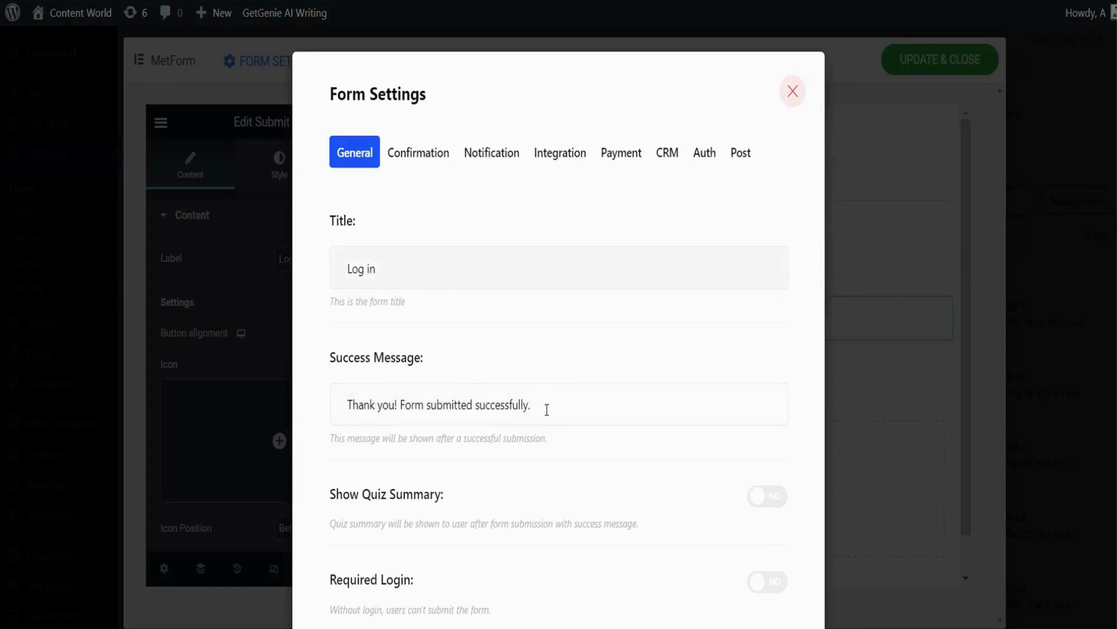
click(547, 409)
scroll(547, 409, down, 2)
scroll(547, 409, down, 5)
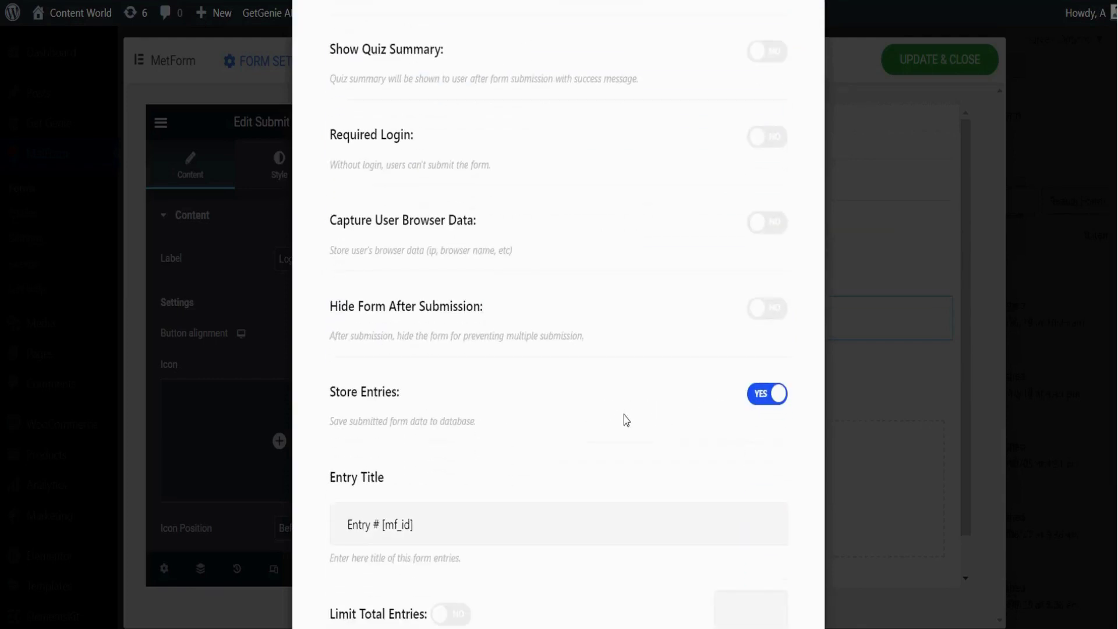
scroll(631, 437, down, 6)
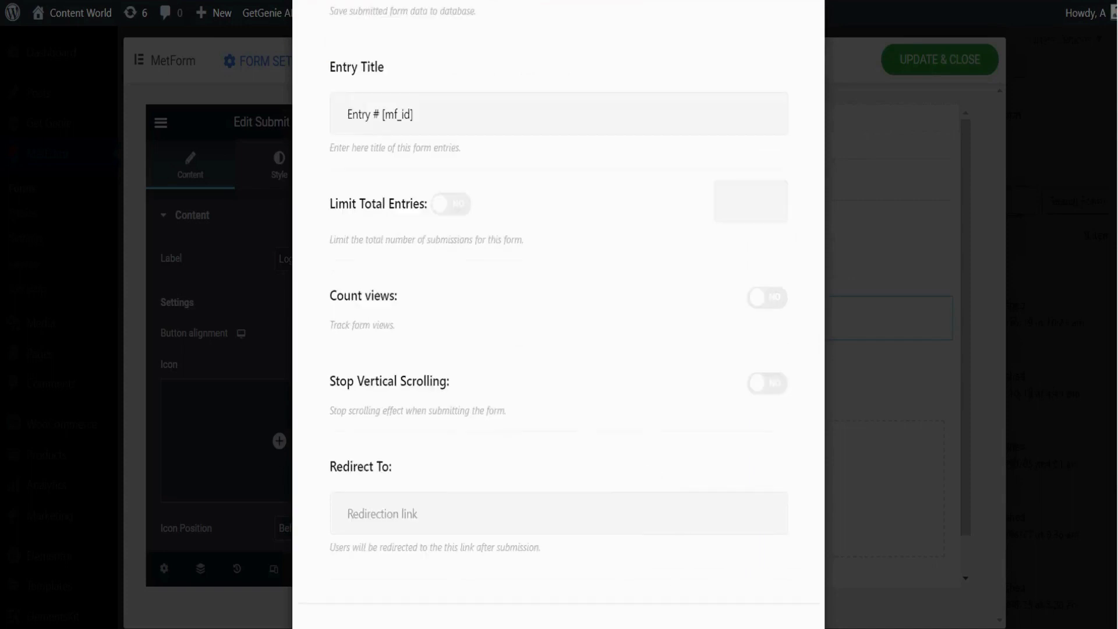
scroll(579, 415, down, 2)
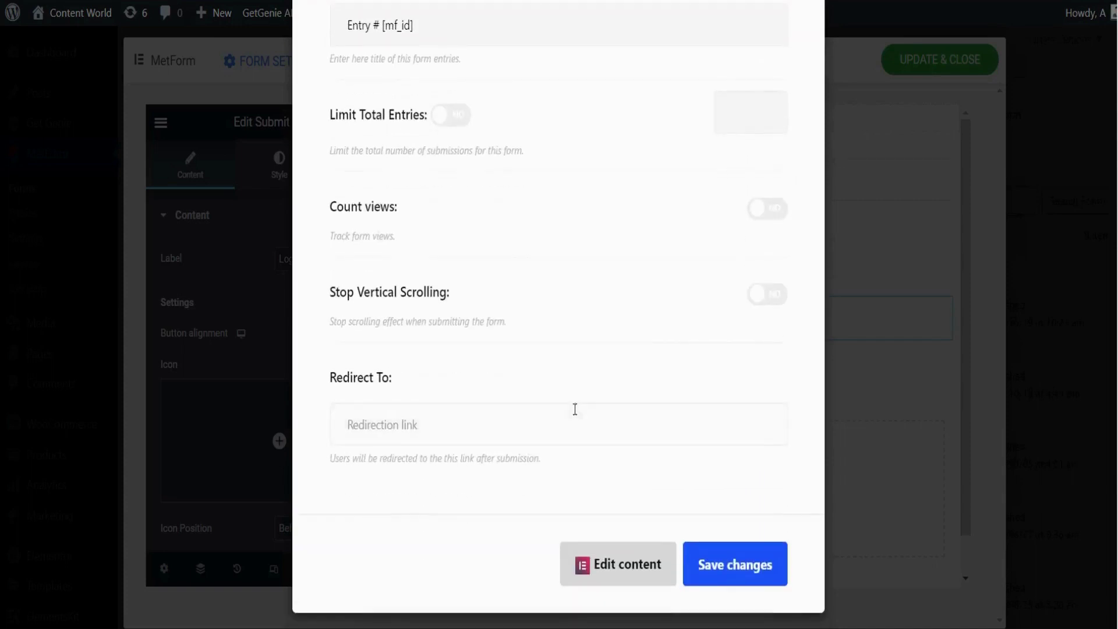
click(469, 425)
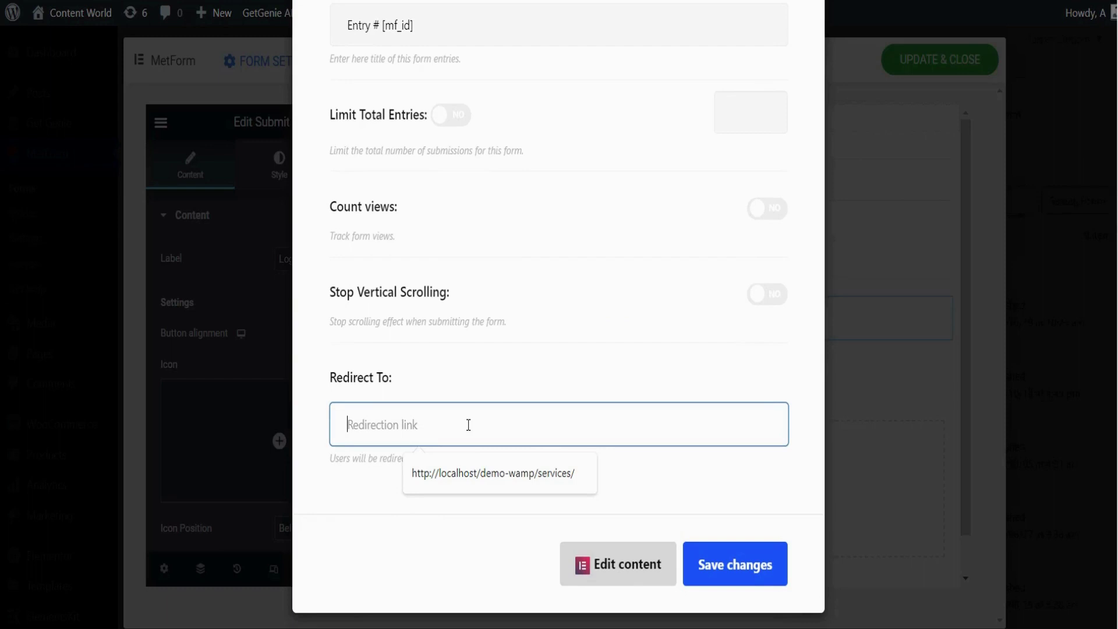
text(https://wpmet.com/wp-admin/)
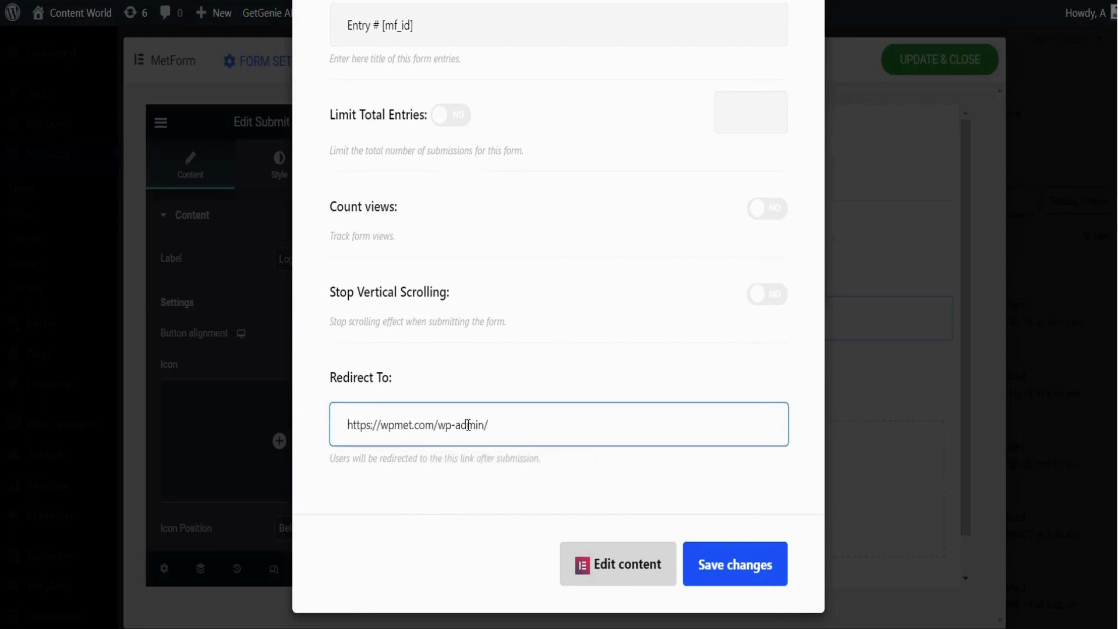
click(712, 569)
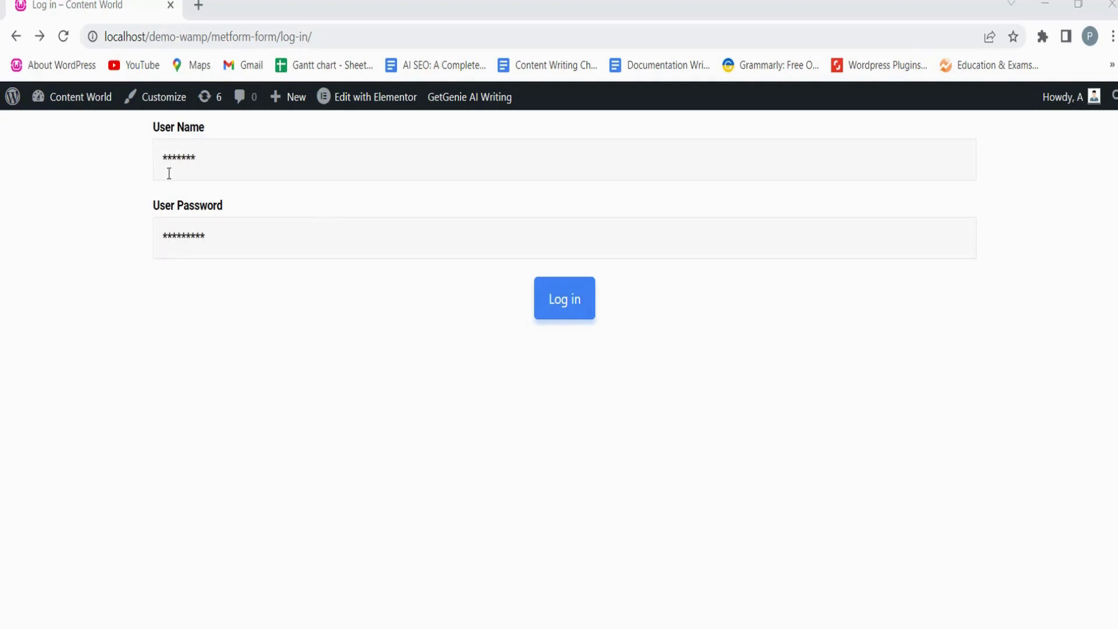
Step: Submit the Log in form with the entered credentials and view the WordPress dashboard
click(570, 315)
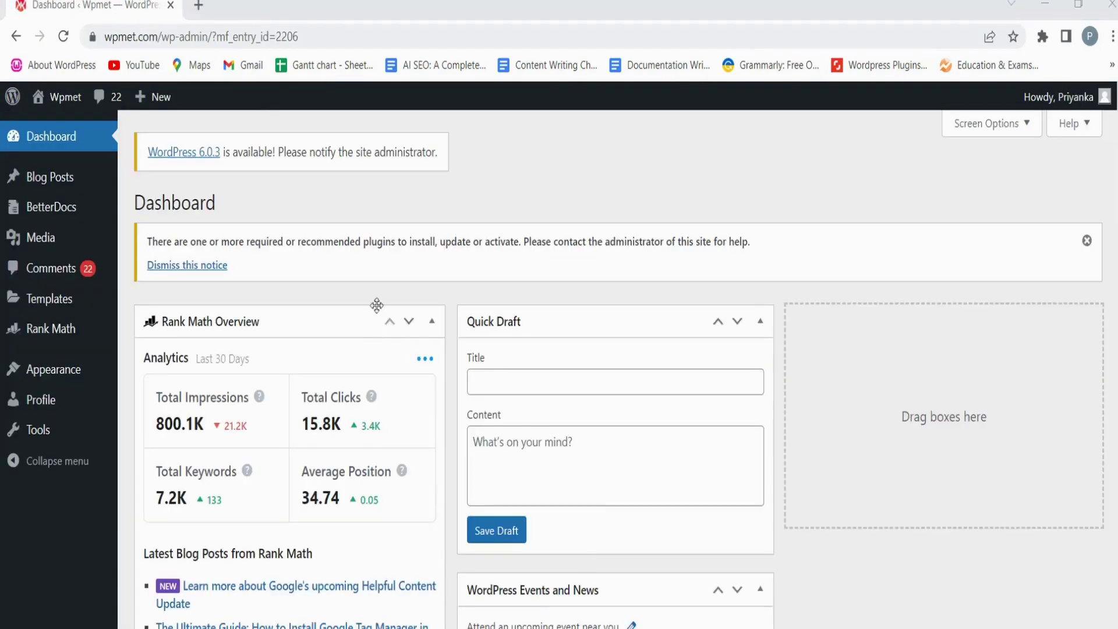
scroll(452, 204, down, 4)
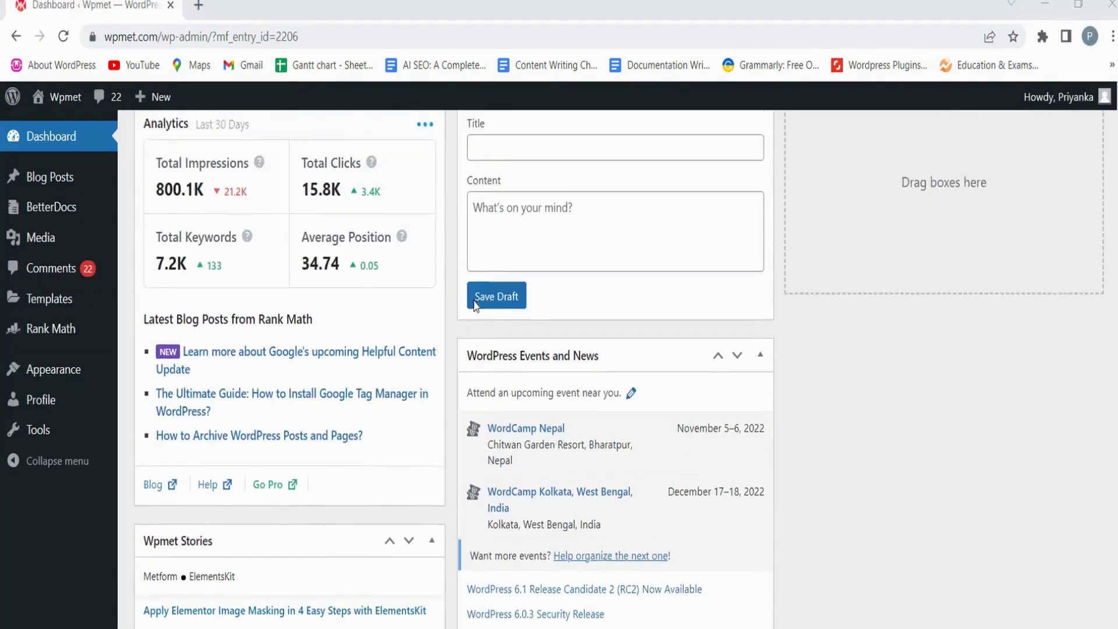
scroll(475, 307, up, 4)
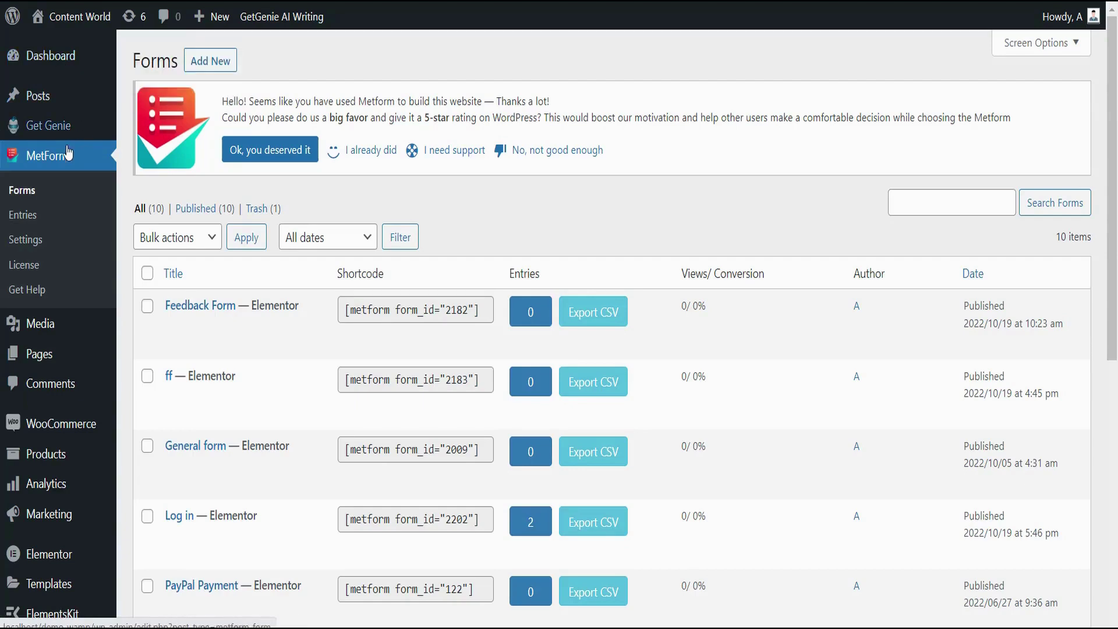
Step: Add a new General Form named 'Registration form' and open it in the editor
click(214, 63)
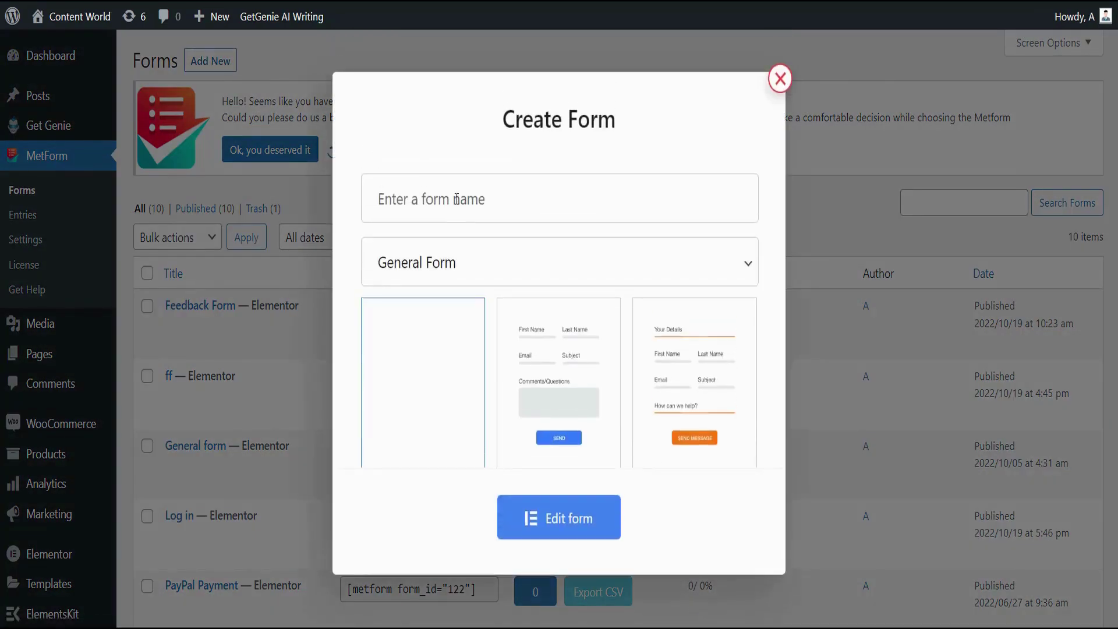
click(456, 199)
text(R)
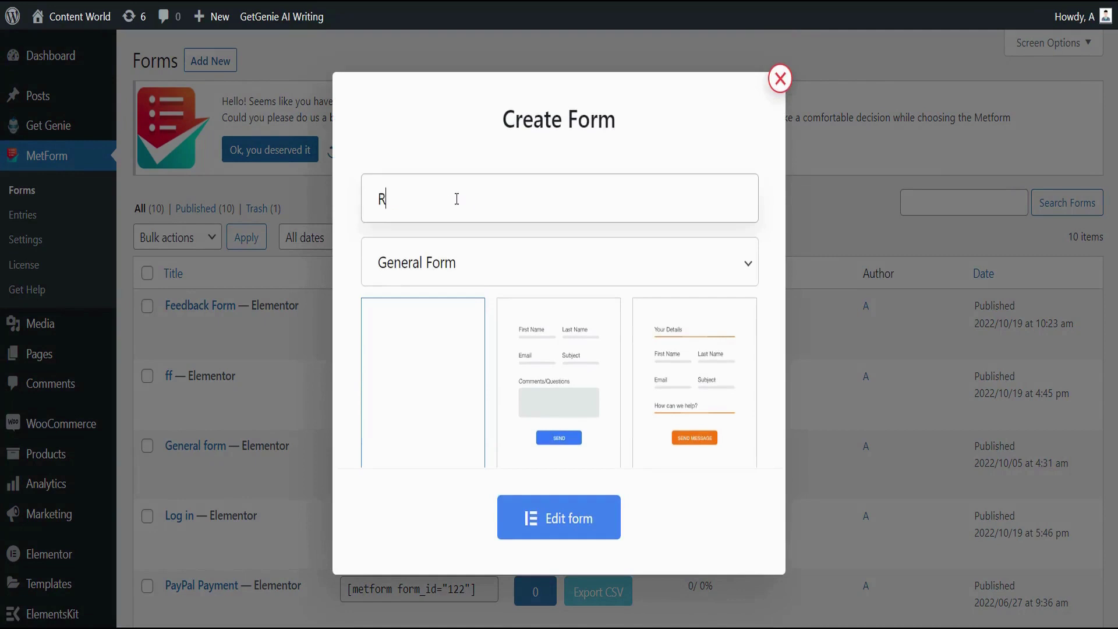
text(egistrat)
text(ion form)
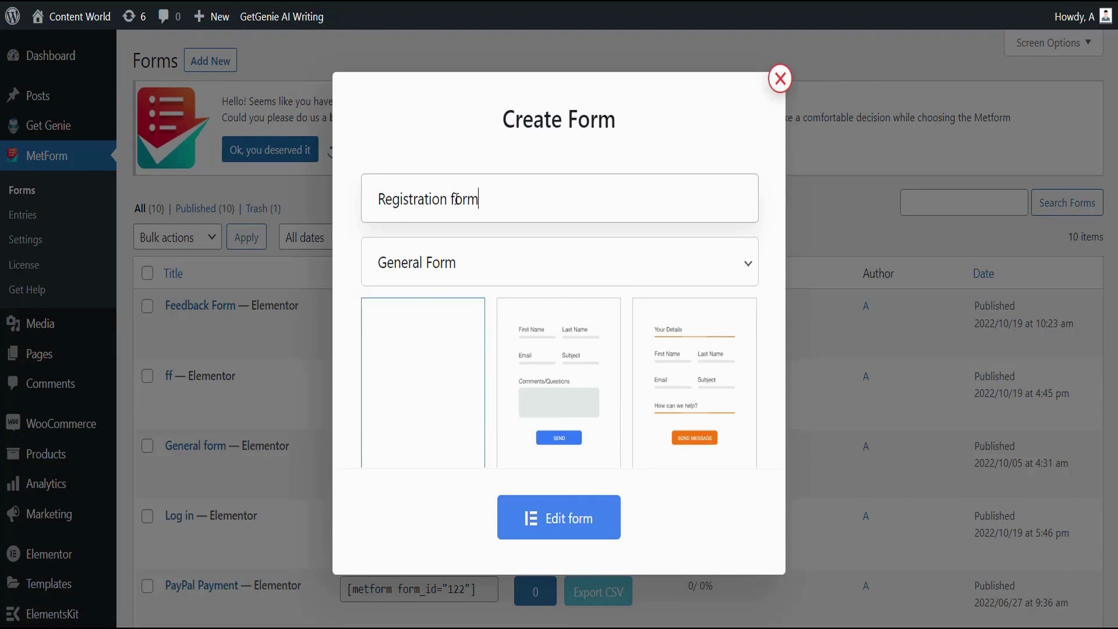
click(560, 517)
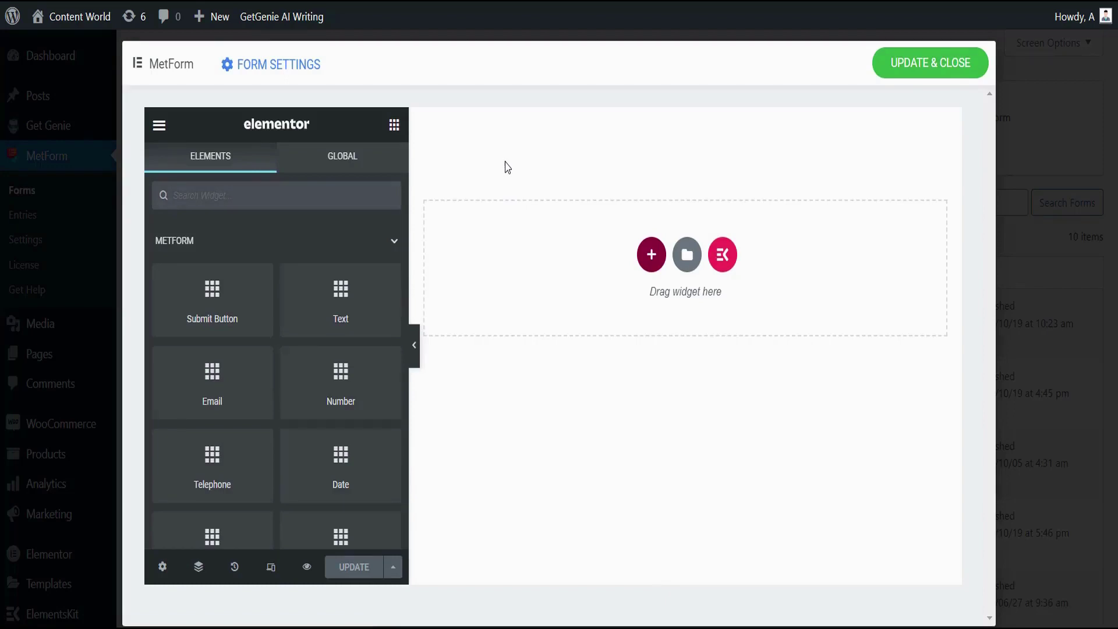
Step: Place a Username text field and an Email field on the Registration form canvas
drag(340, 291, 647, 268)
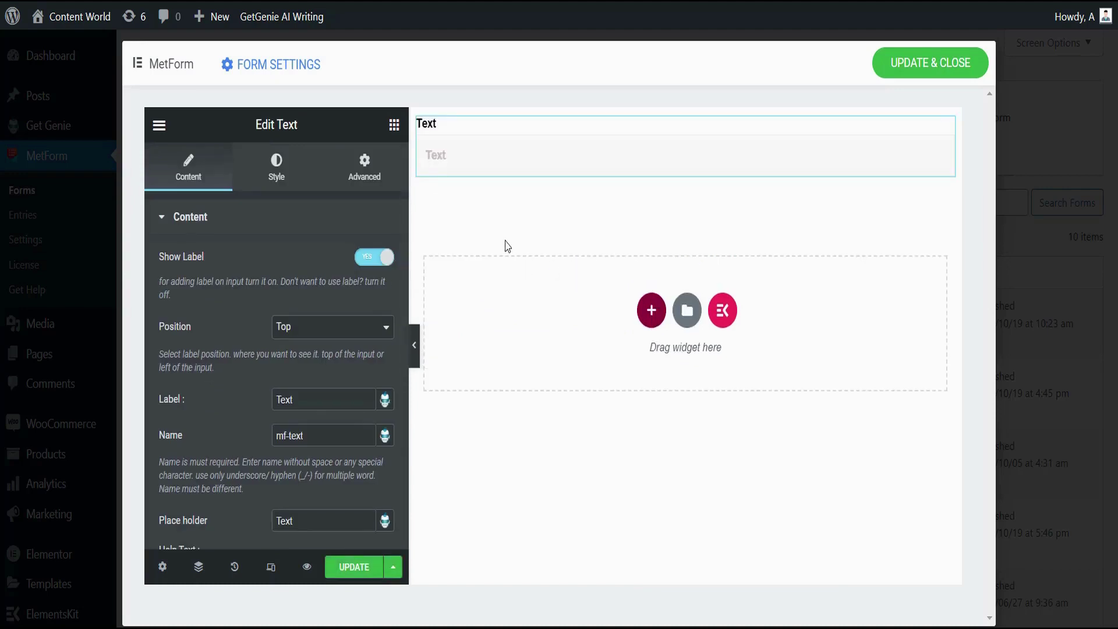
click(393, 124)
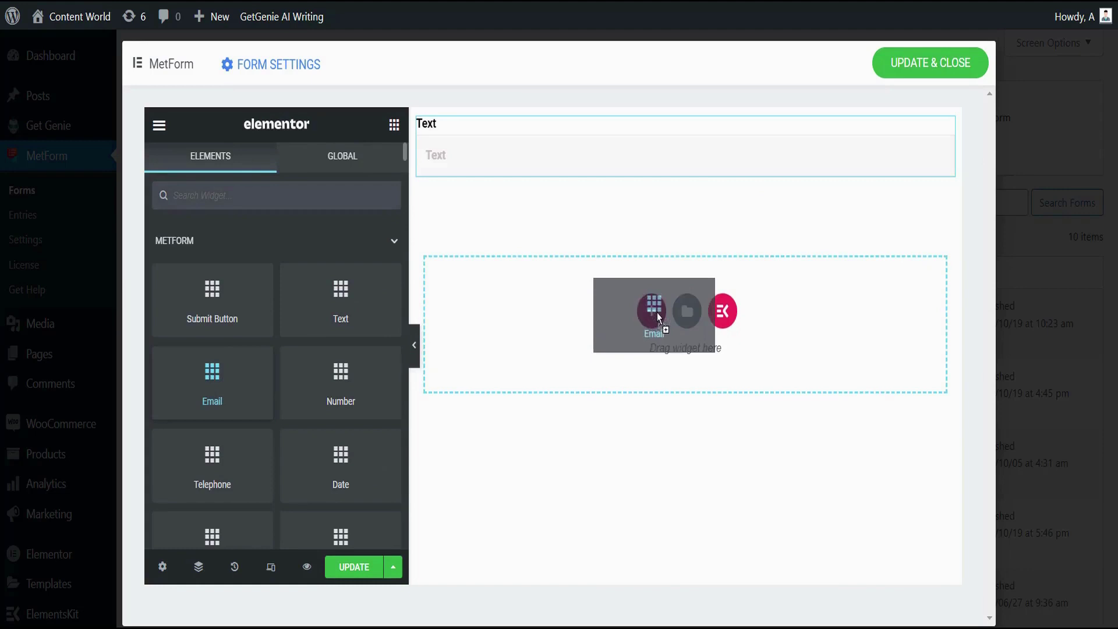
drag(230, 368, 456, 211)
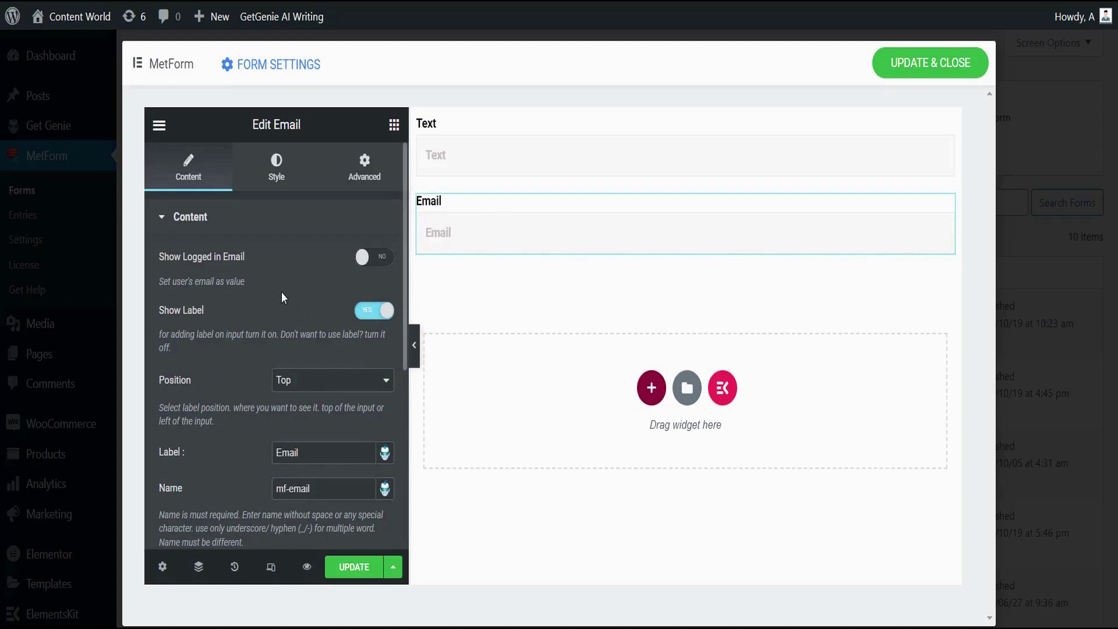
scroll(281, 285, down, 5)
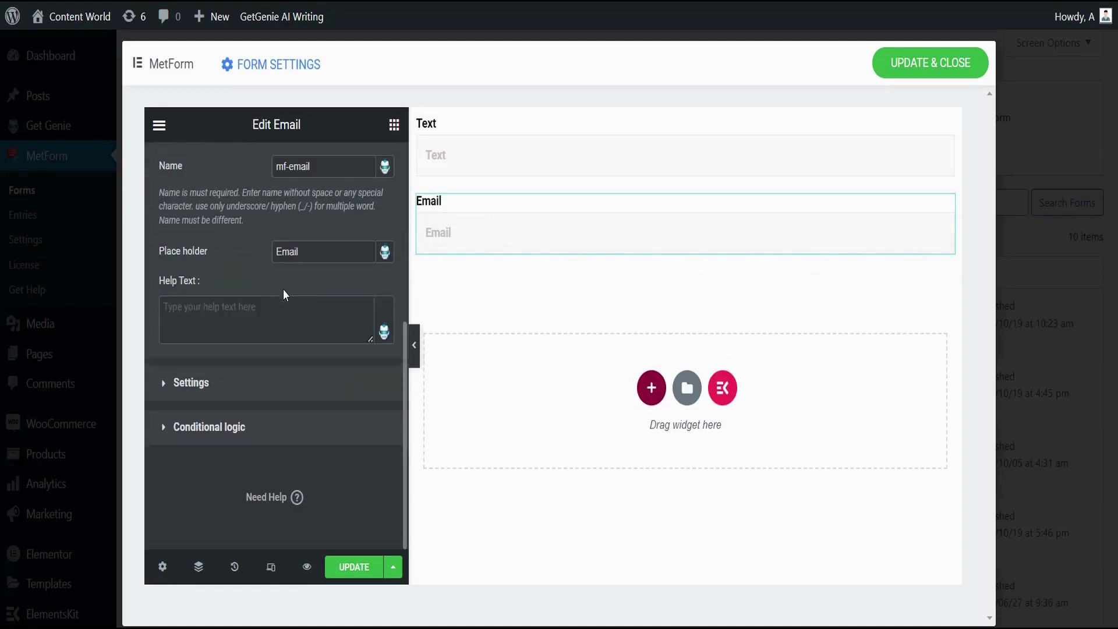
scroll(283, 289, up, 5)
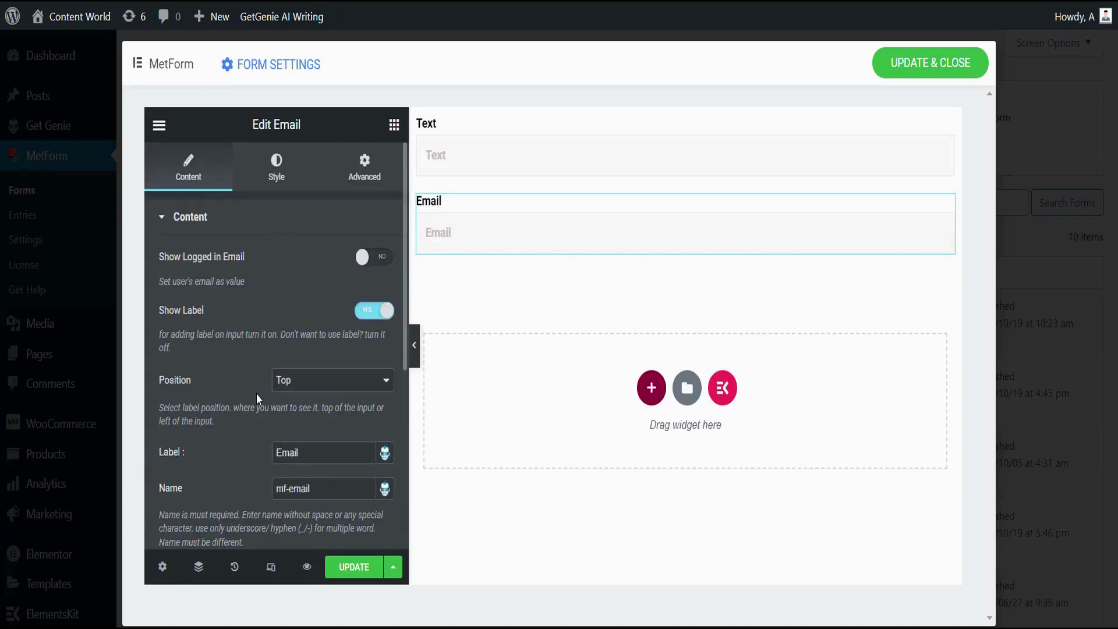
click(275, 167)
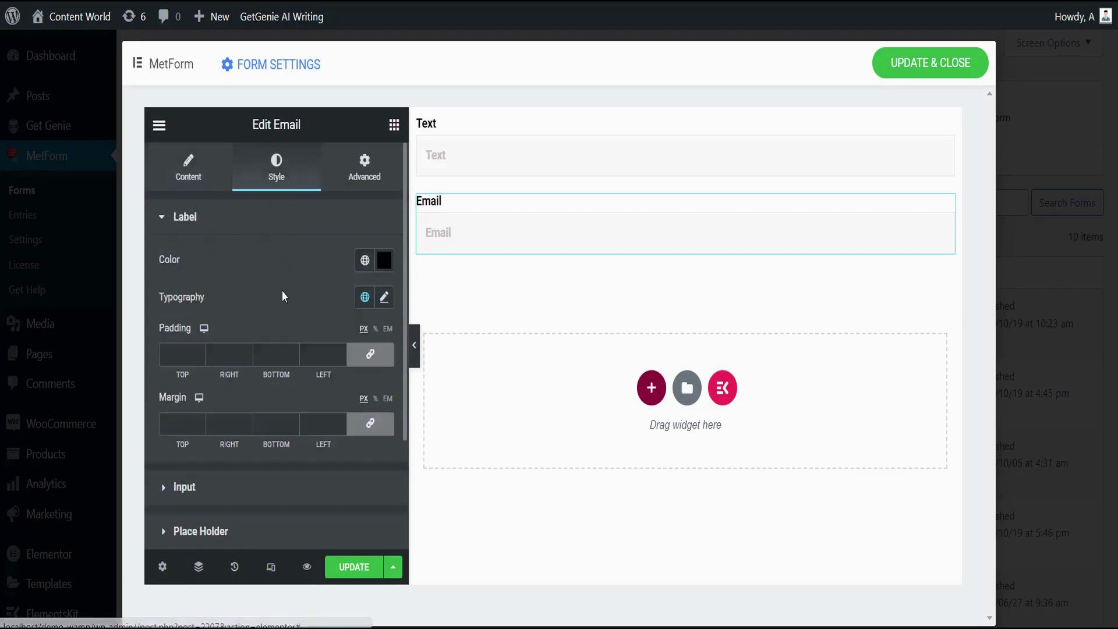
scroll(281, 296, down, 3)
scroll(291, 324, up, 3)
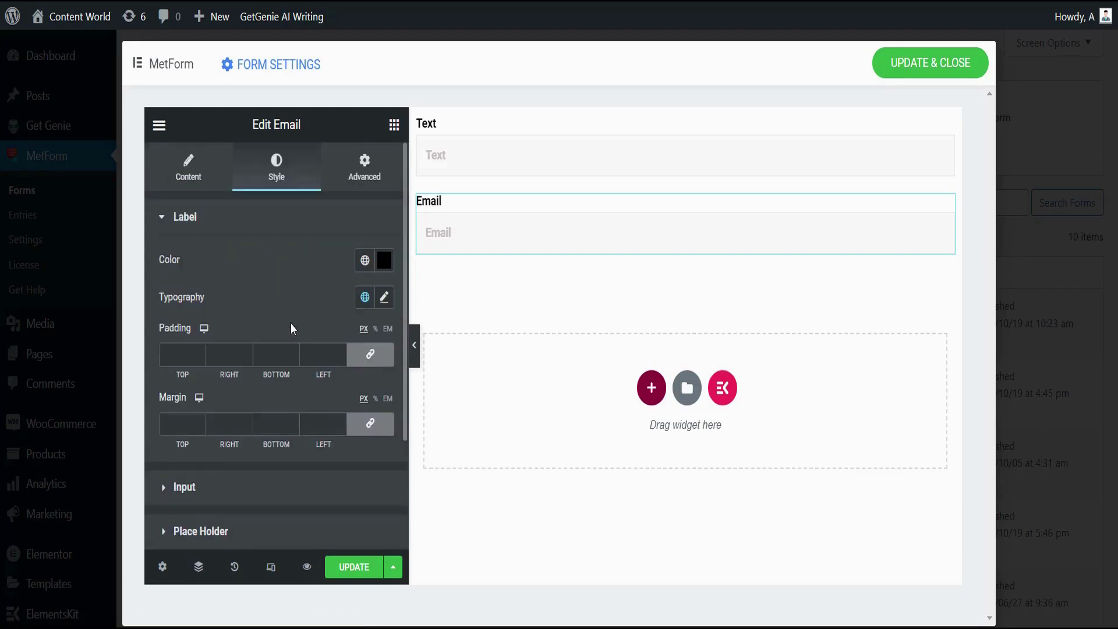
click(189, 181)
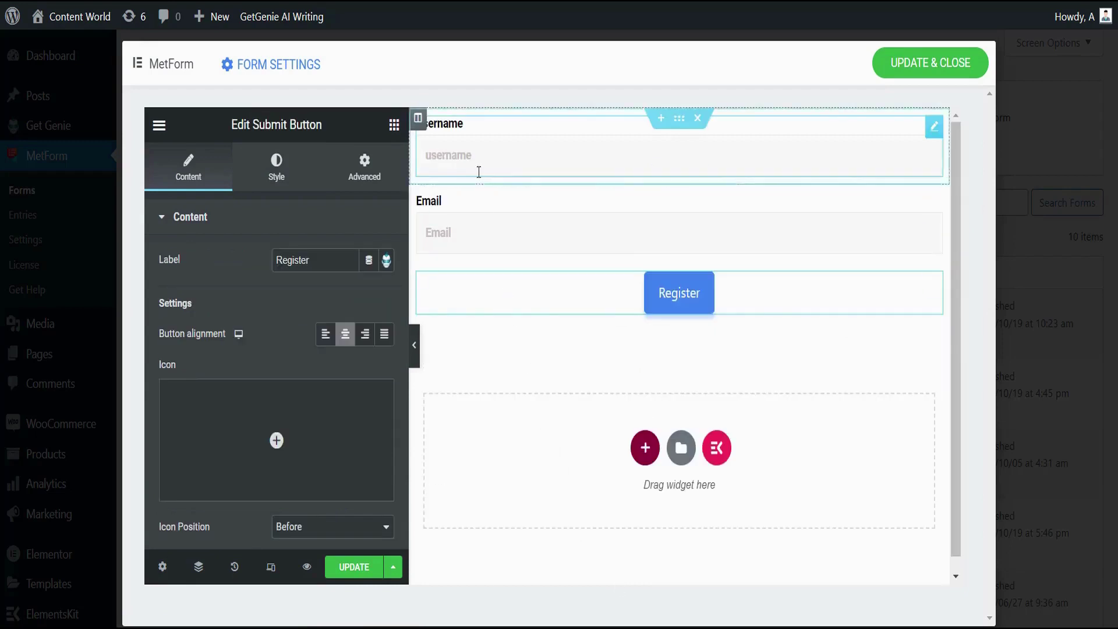
Step: Save the Registration form with UPDATE and open its Form Settings dialog
scroll(489, 245, down, 1)
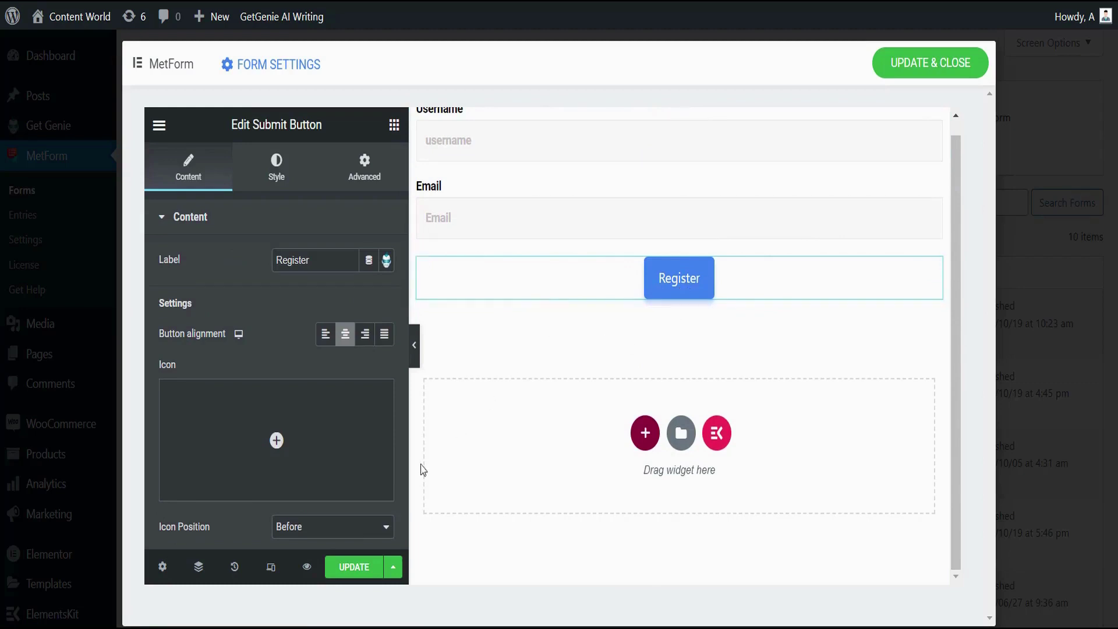
click(353, 568)
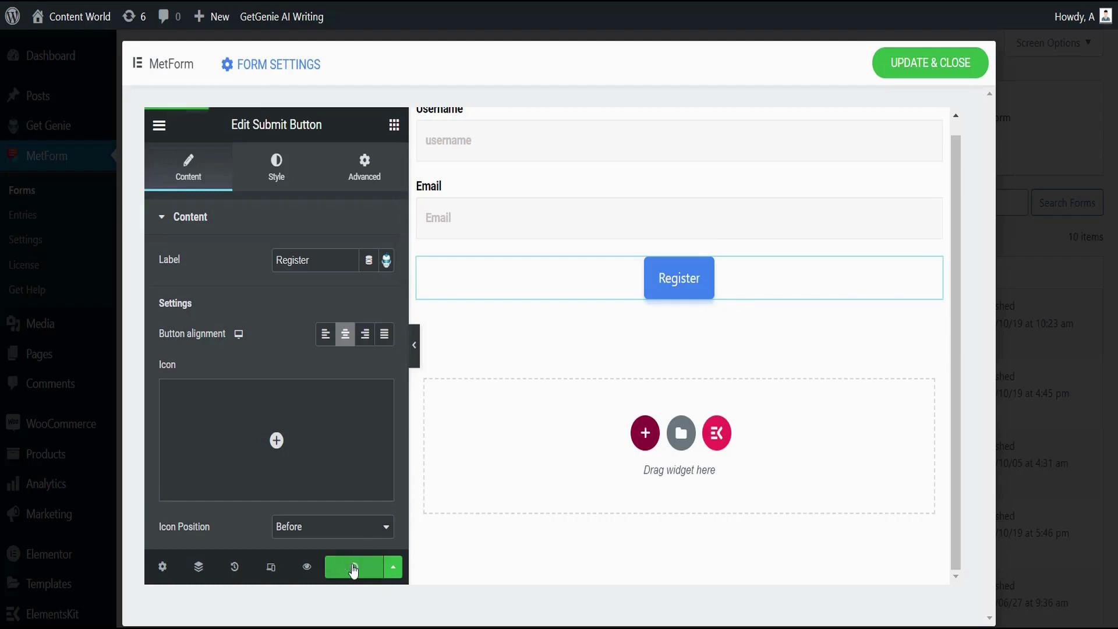
click(312, 80)
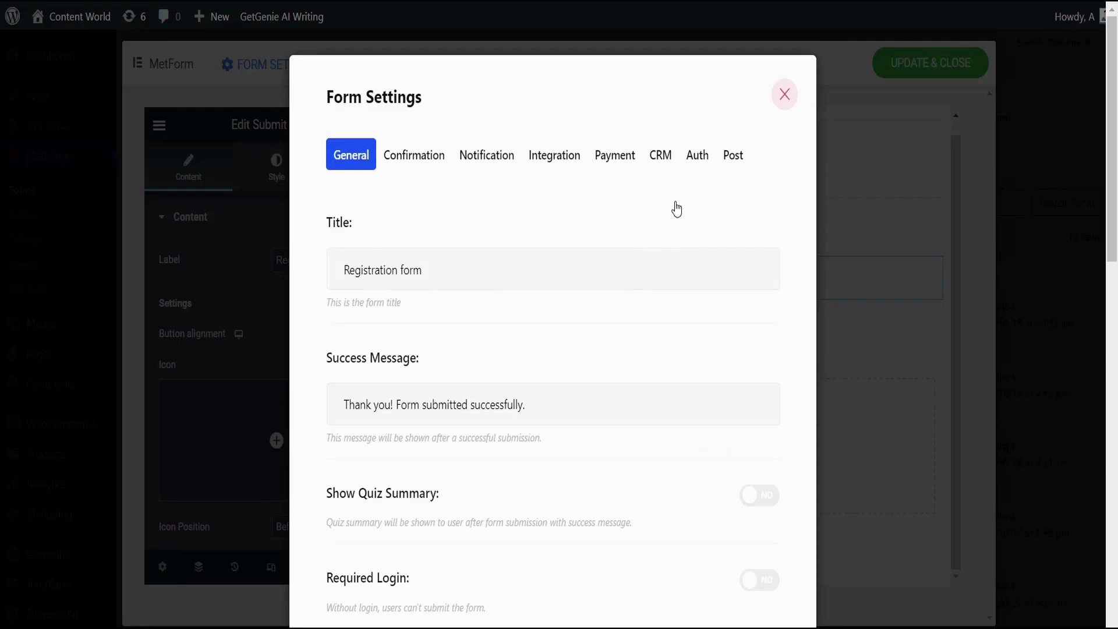
Step: Enable Registration in the Auth settings, mapping User Name to Username and User Email to Email
click(694, 158)
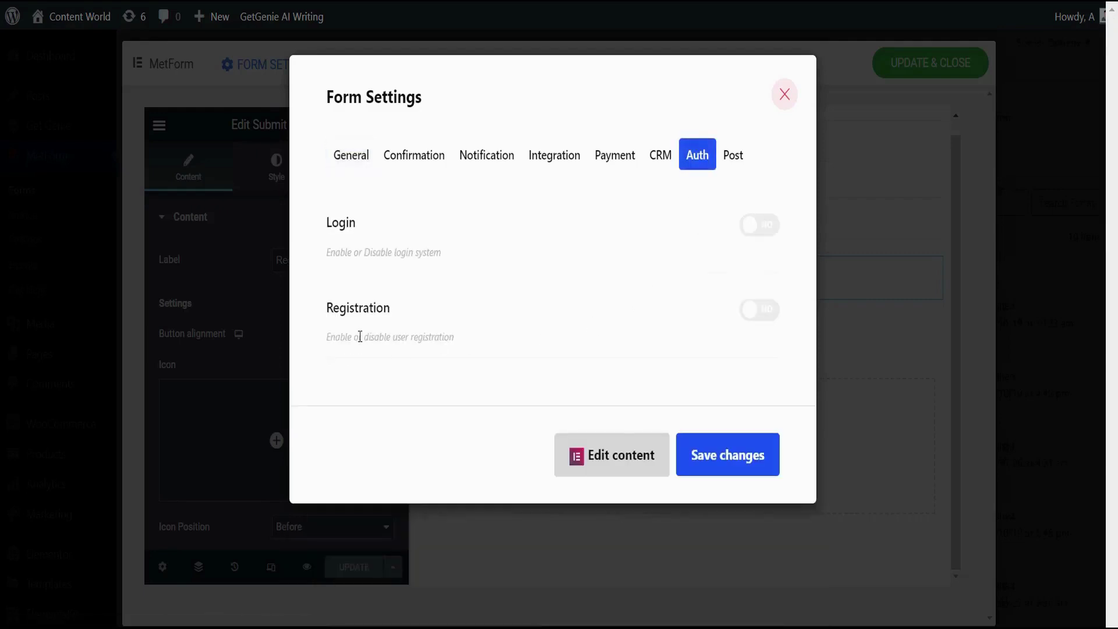
click(760, 311)
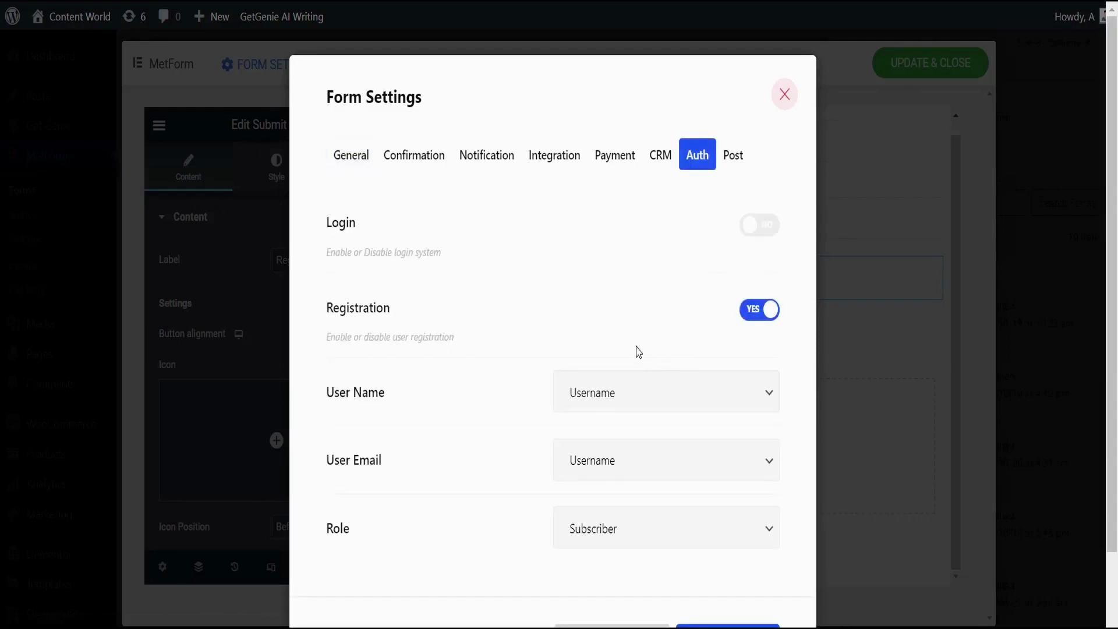
scroll(634, 345, down, 2)
click(663, 315)
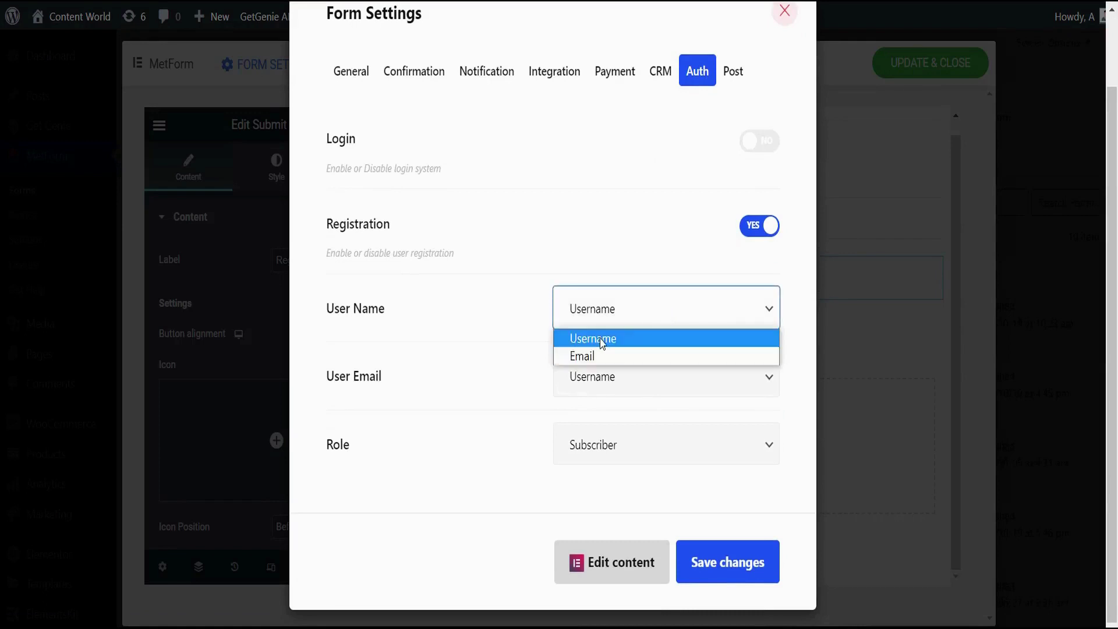
click(602, 341)
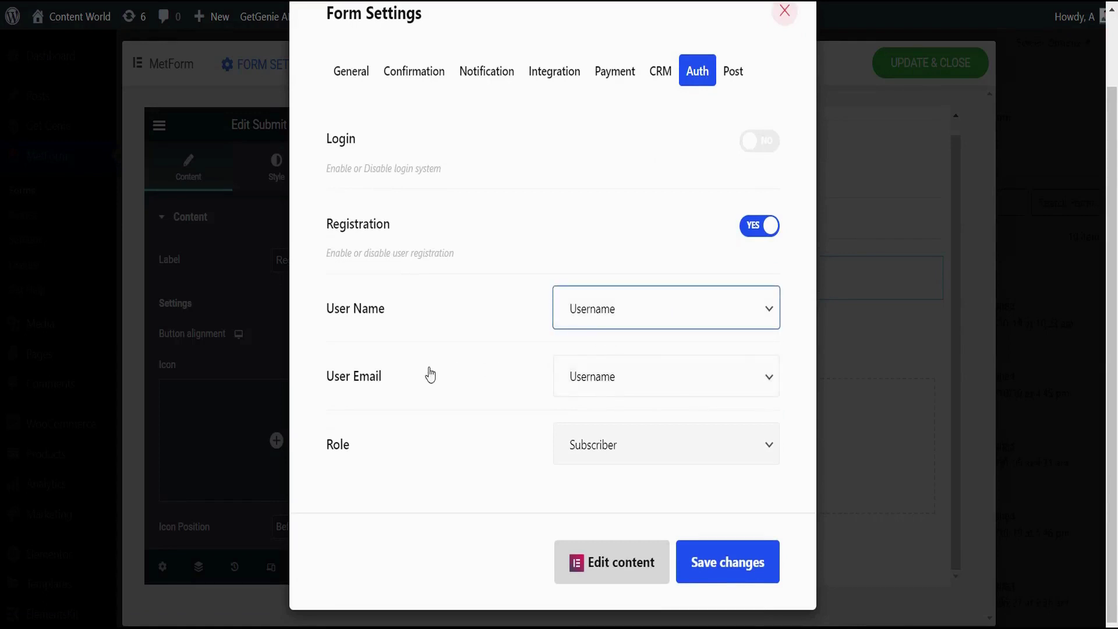
click(676, 385)
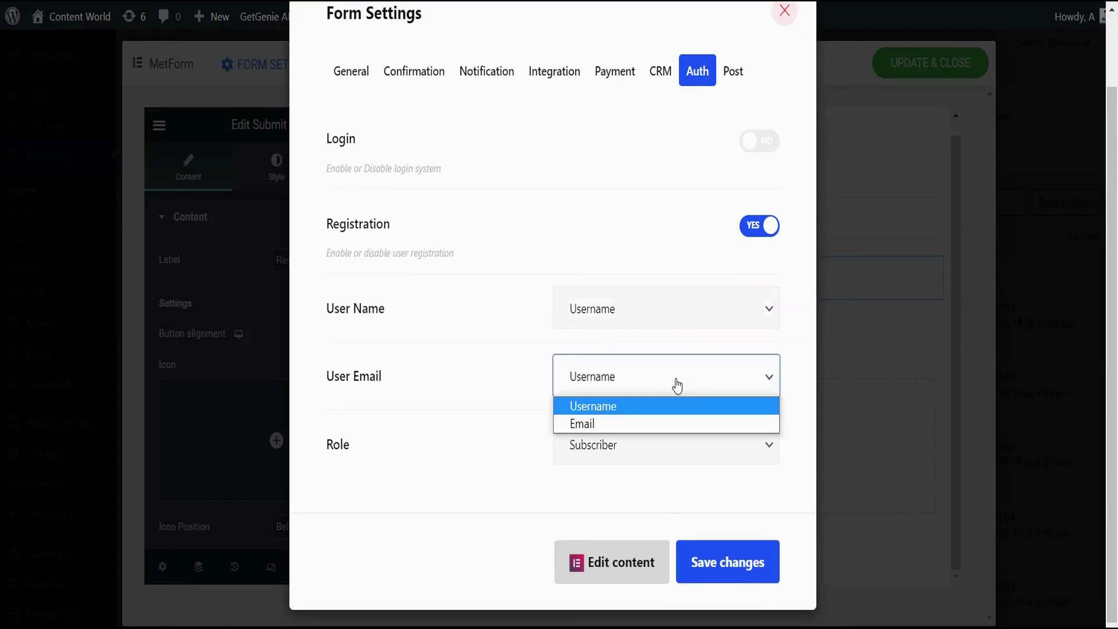
click(611, 425)
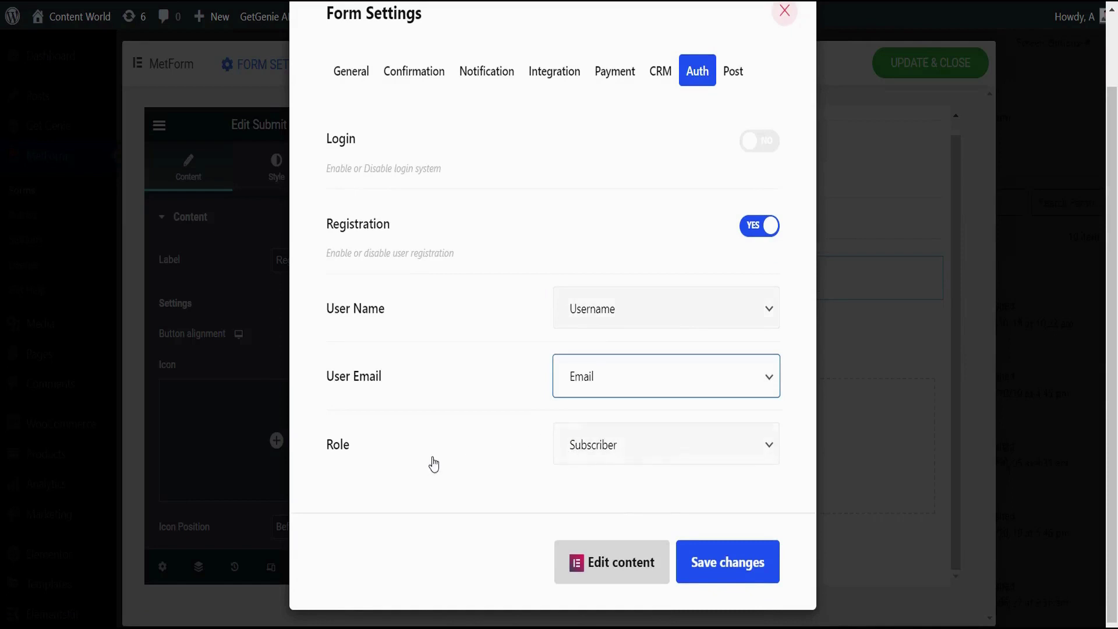
Step: Assign the Subscriber role to new users and save the authentication settings
click(656, 450)
click(505, 400)
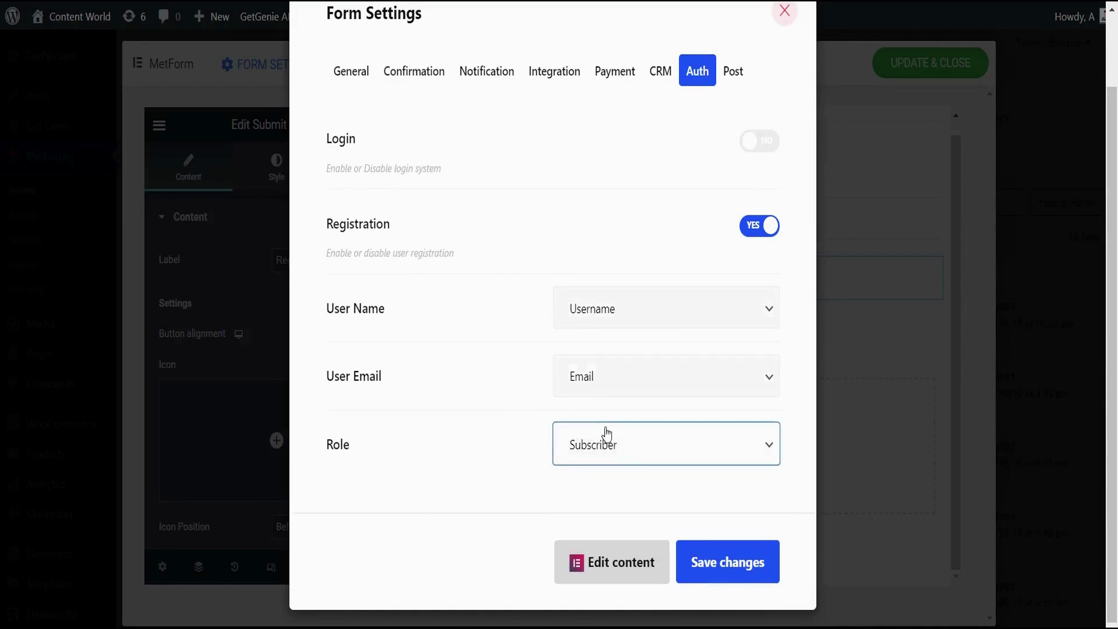
click(631, 446)
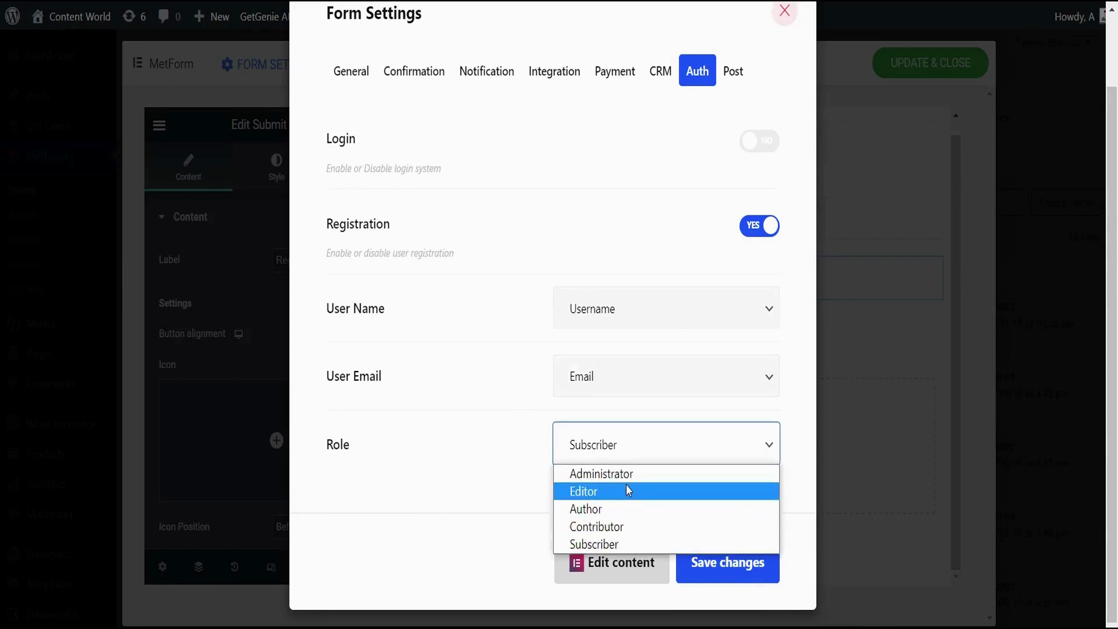
click(610, 545)
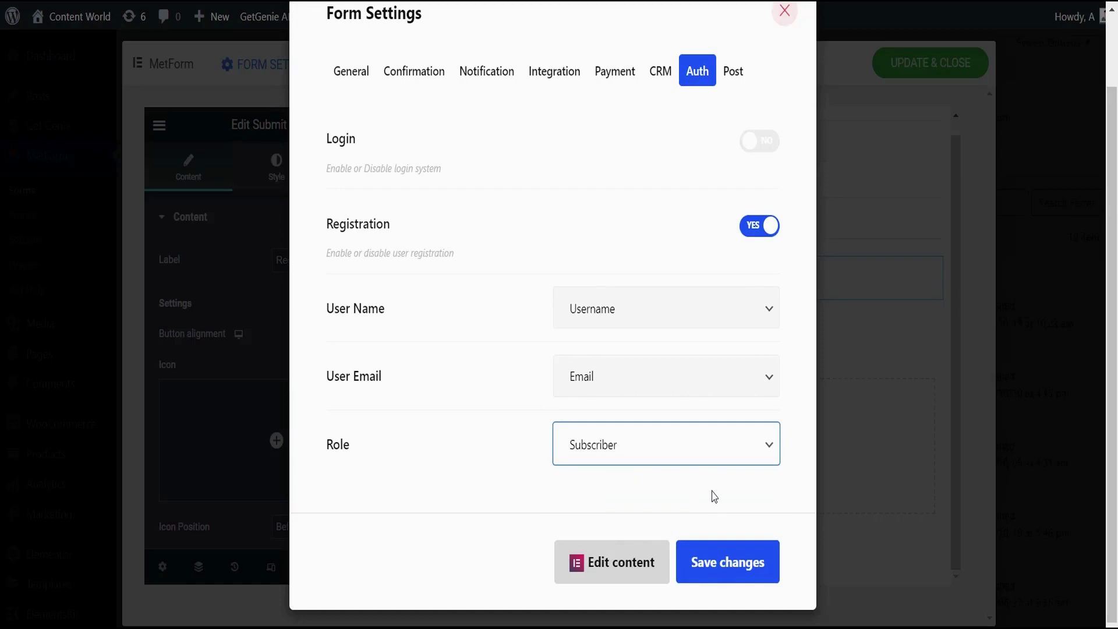
click(715, 572)
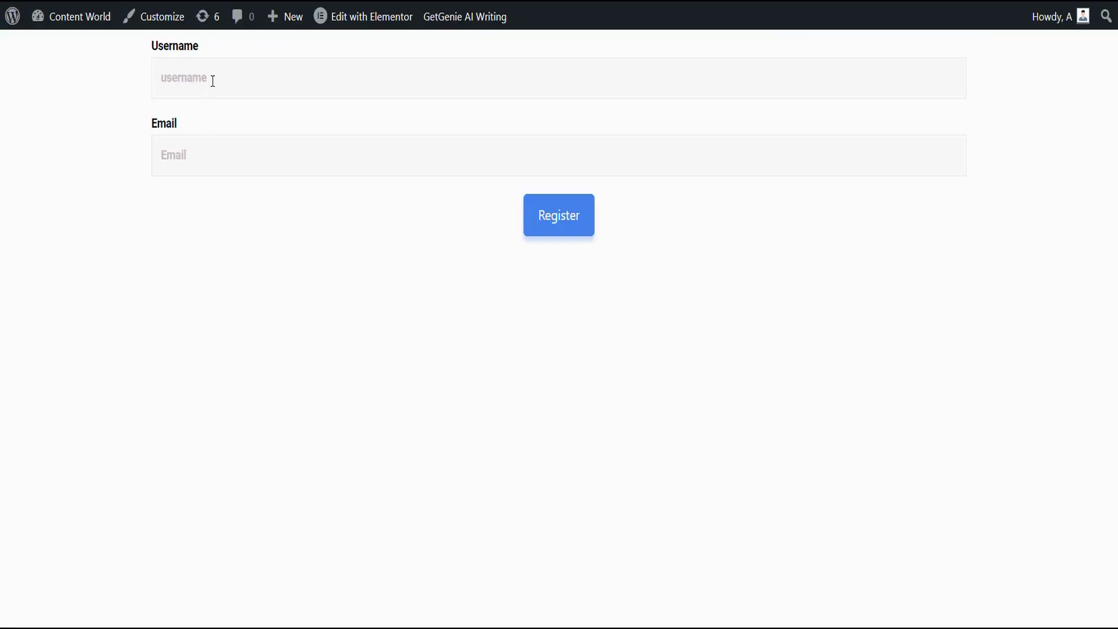
click(212, 81)
text(Smith)
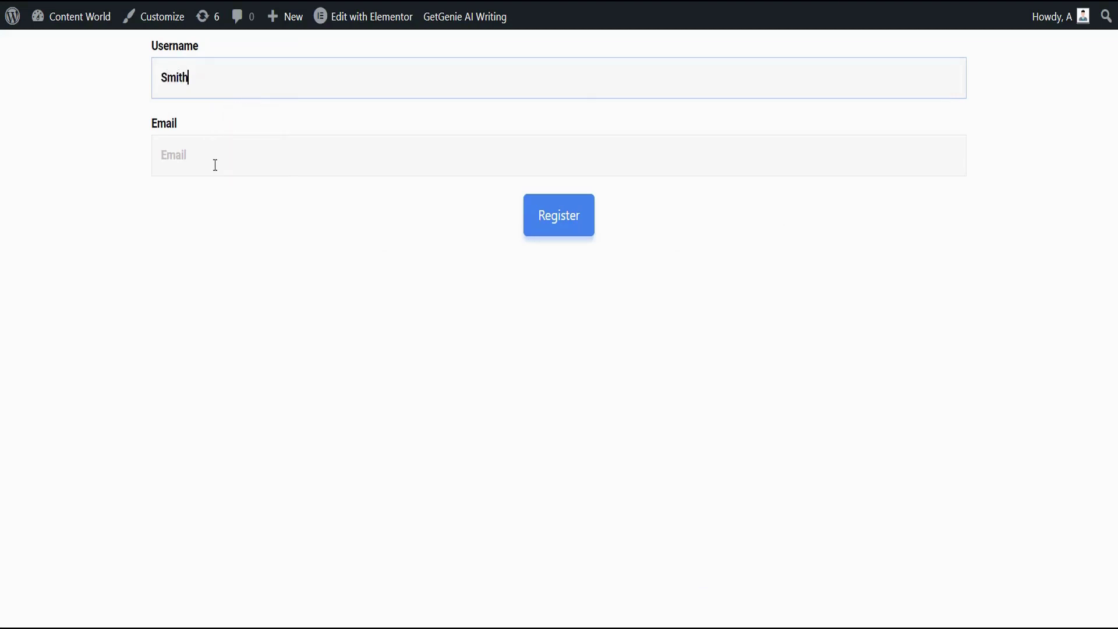
click(214, 165)
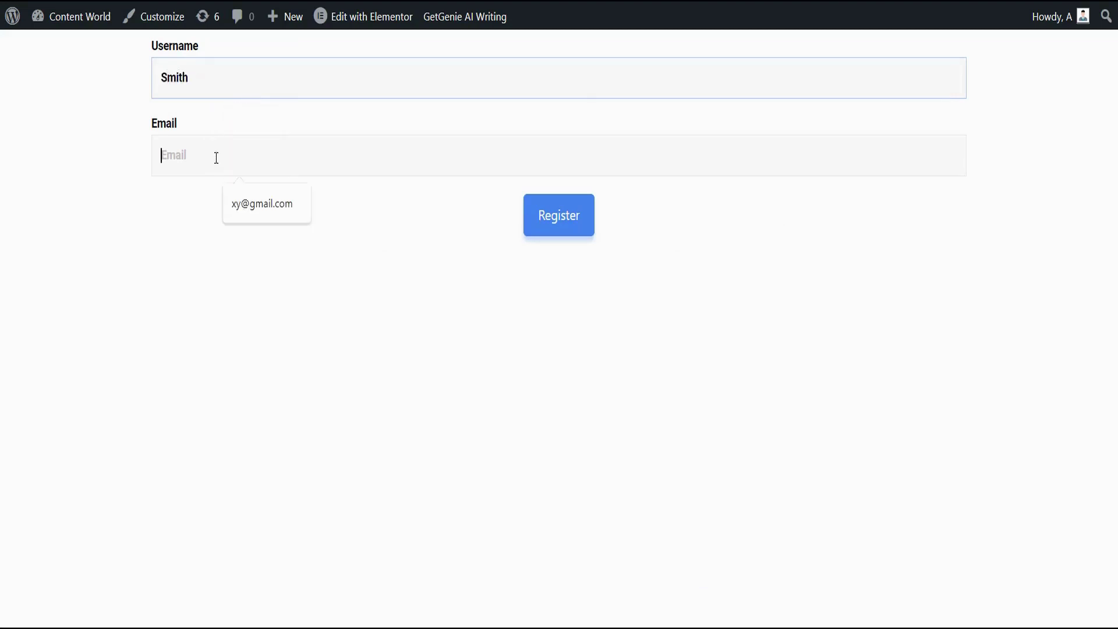
click(545, 223)
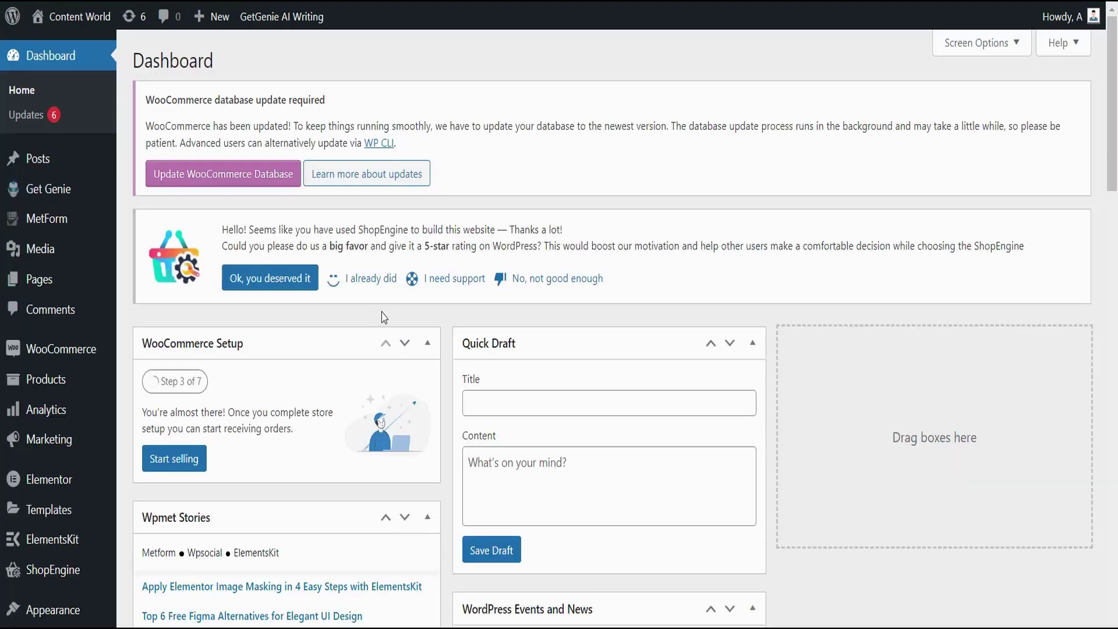
Step: Open All Users and scroll to the new Smith account listed as Subscriber
scroll(35, 324, down, 2)
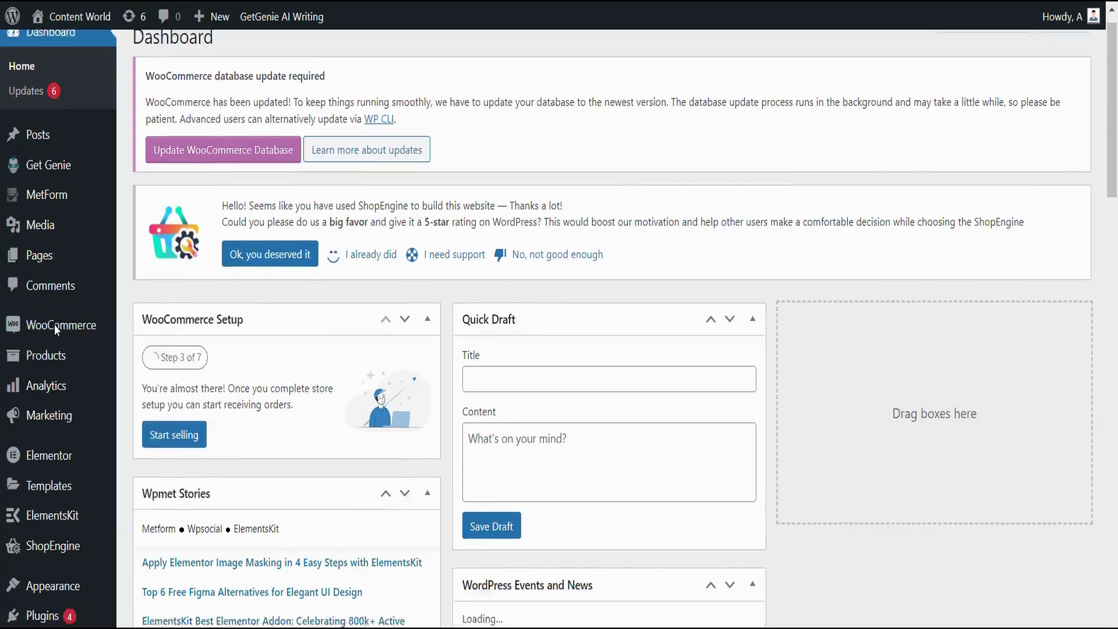
scroll(54, 326, down, 6)
scroll(47, 379, down, 3)
scroll(36, 489, down, 6)
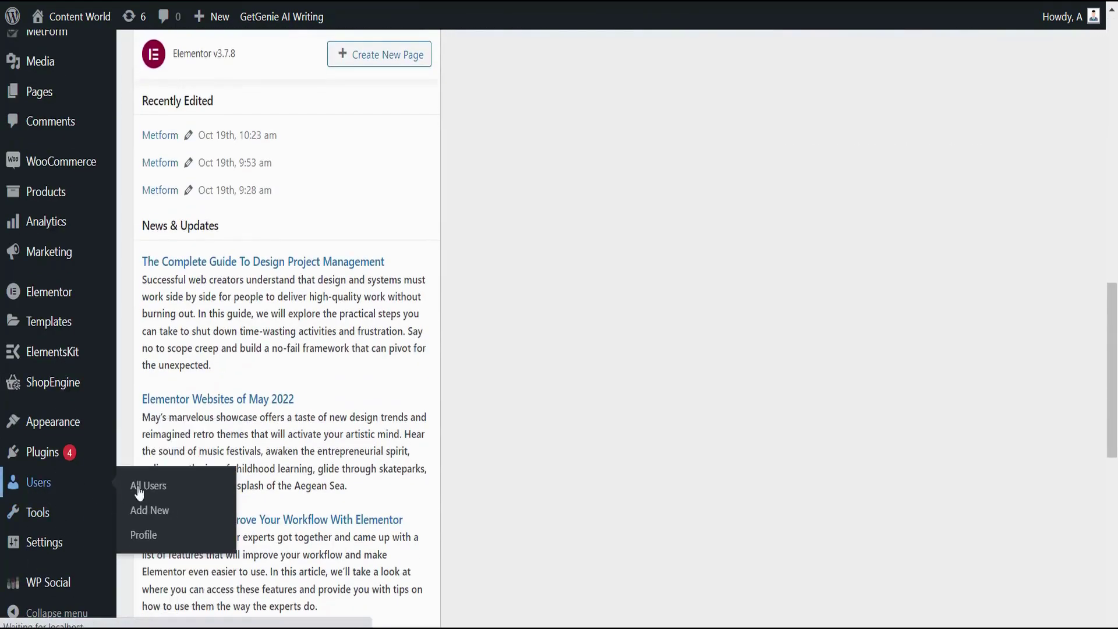
click(153, 489)
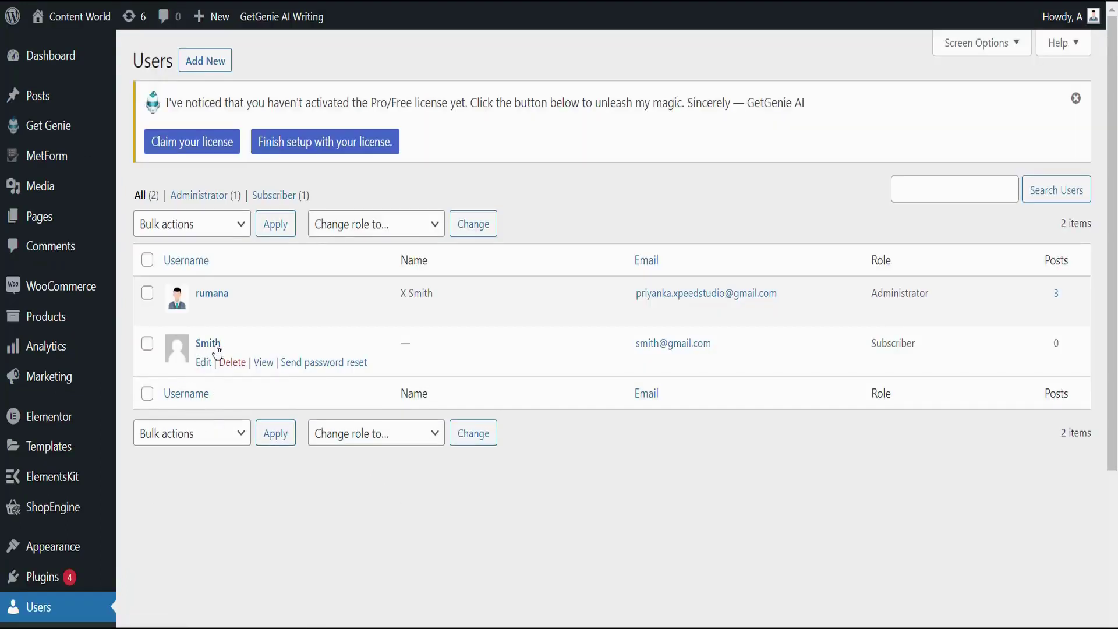
mouse_move(262, 349)
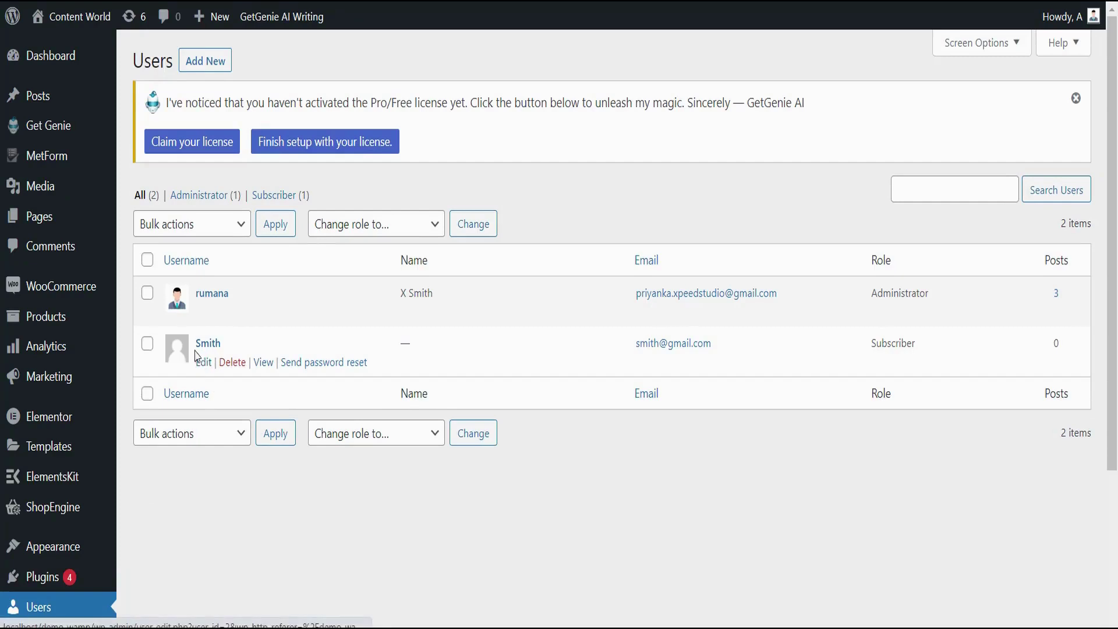
click(198, 356)
scroll(297, 324, down, 5)
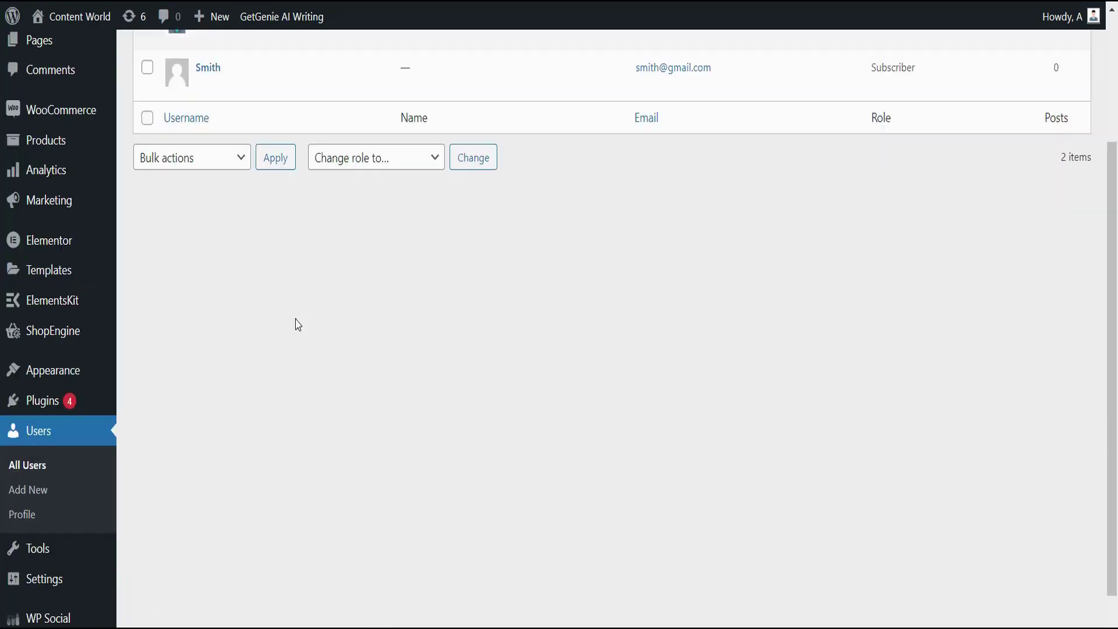